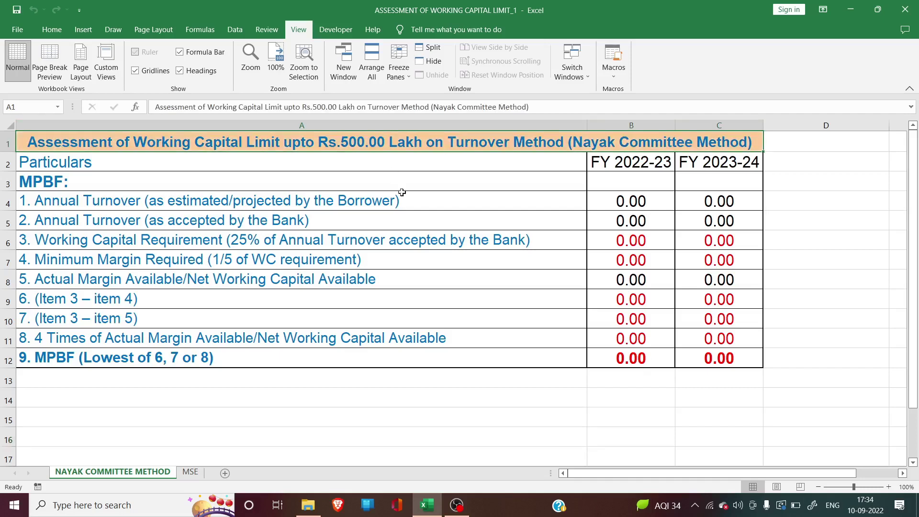
Step: Examine the borrower's annual turnover row and the FY 2022-23 and FY 2023-24 columns of the assessment table
{"action": "left_click", "coordinate": [470, 198]}
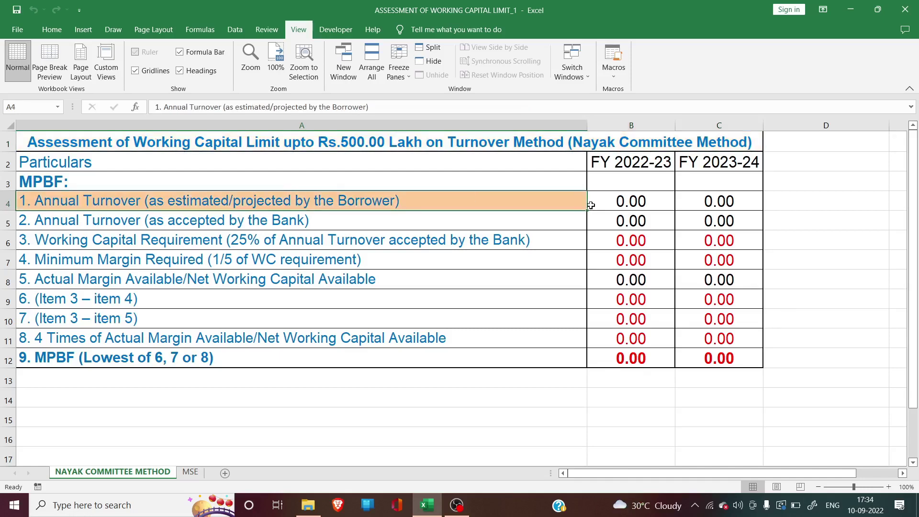
{"action": "left_click", "coordinate": [613, 202]}
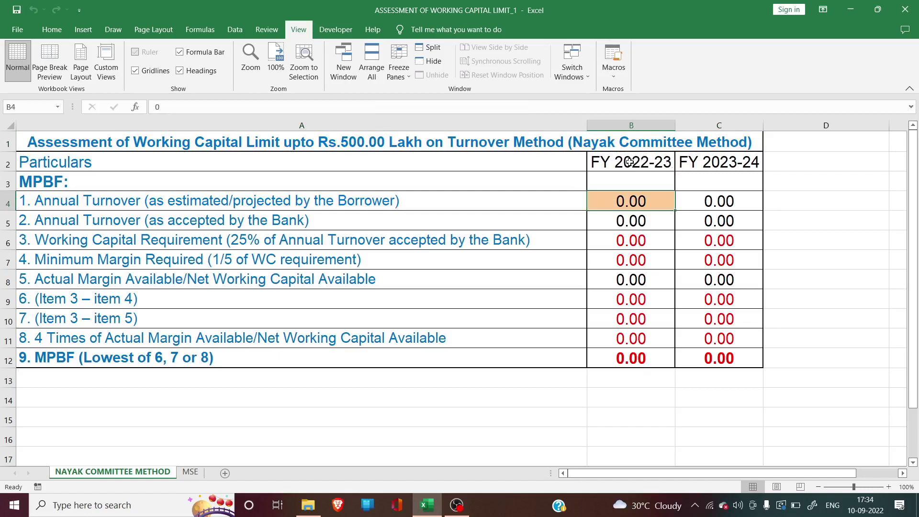
{"action": "left_click", "coordinate": [652, 161]}
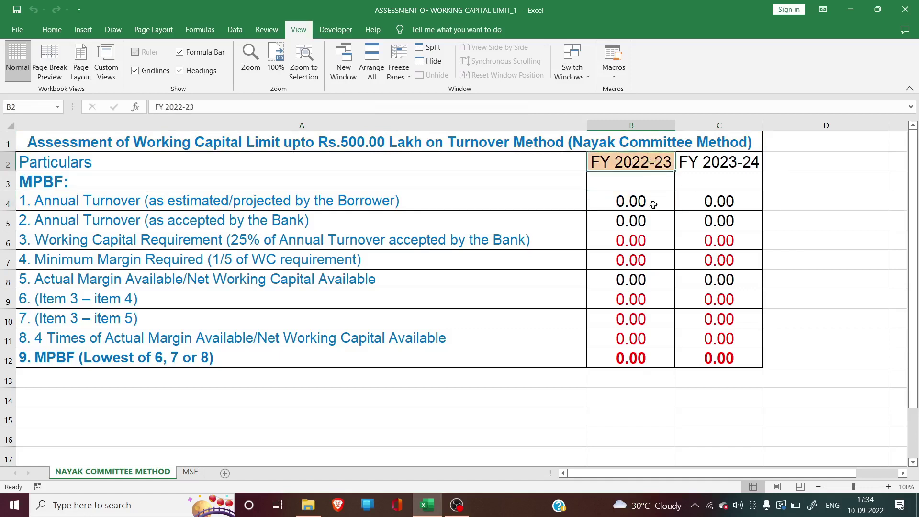
{"action": "left_click", "coordinate": [727, 163]}
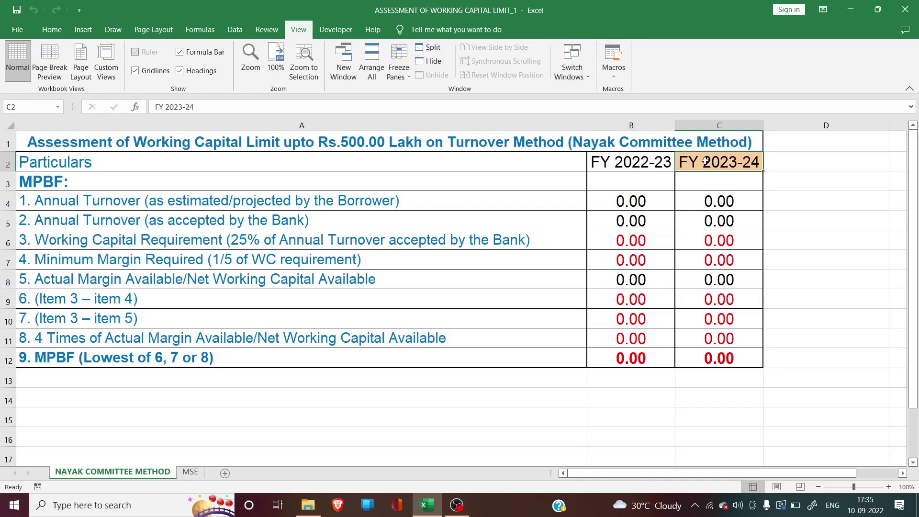
{"action": "left_click_drag", "start_coordinate": [705, 162], "coordinate": [706, 358]}
{"action": "left_click_drag", "start_coordinate": [809, 167], "coordinate": [804, 357]}
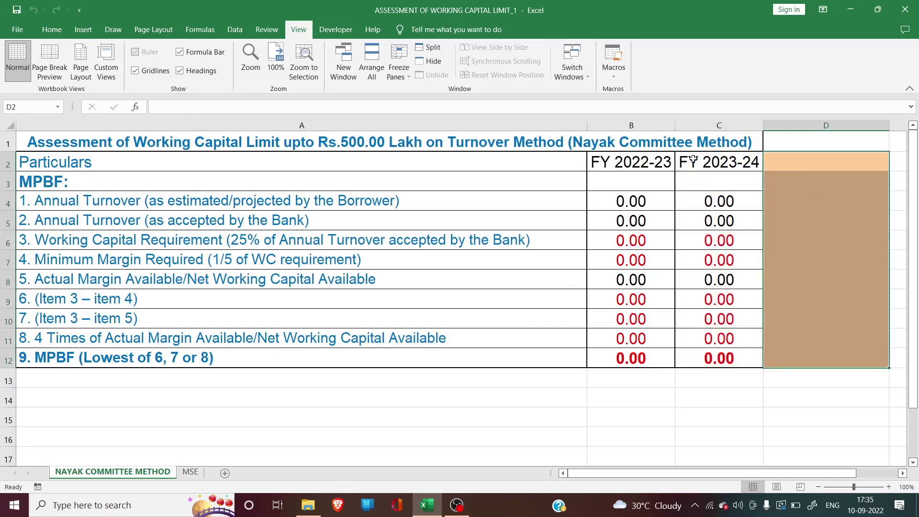
{"action": "left_click", "coordinate": [620, 163]}
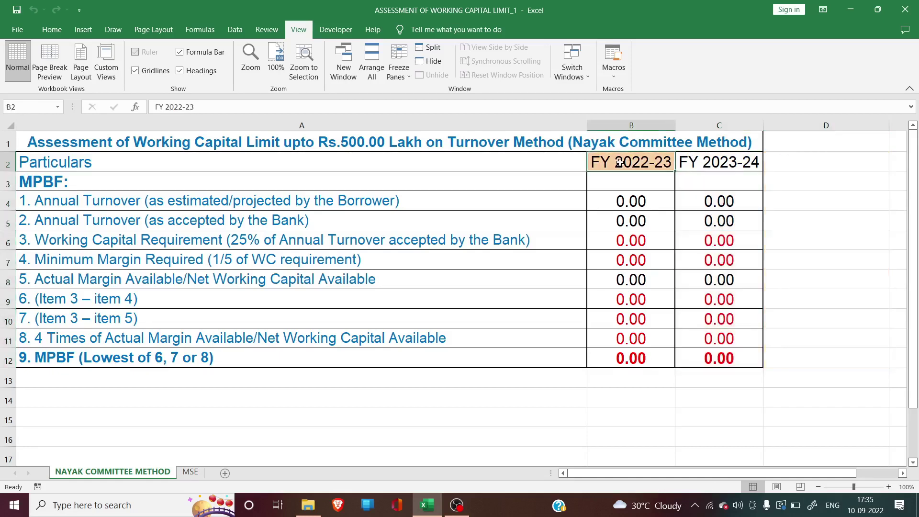
Step: Enter the annual turnover projected by the borrower as 500 for FY 2022-23 and 600 for FY 2023-24
{"action": "left_click", "coordinate": [597, 203]}
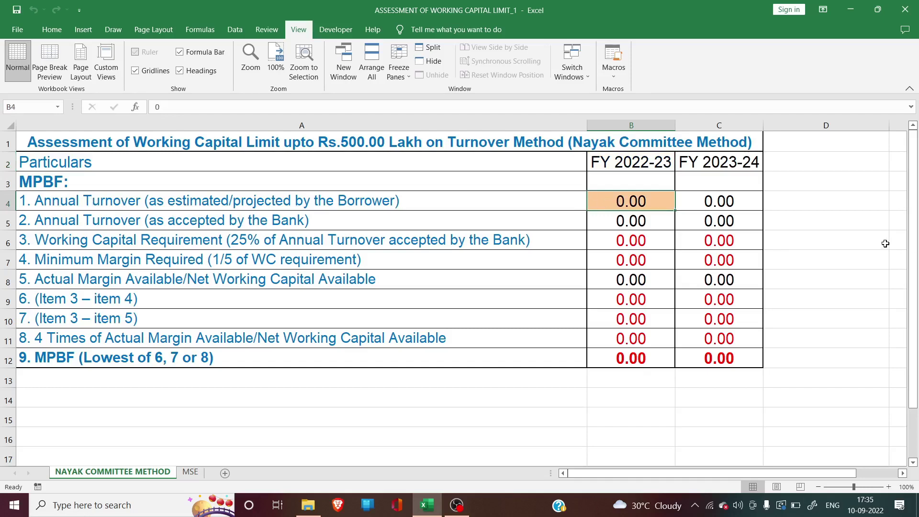
{"action": "type", "text": "500"}
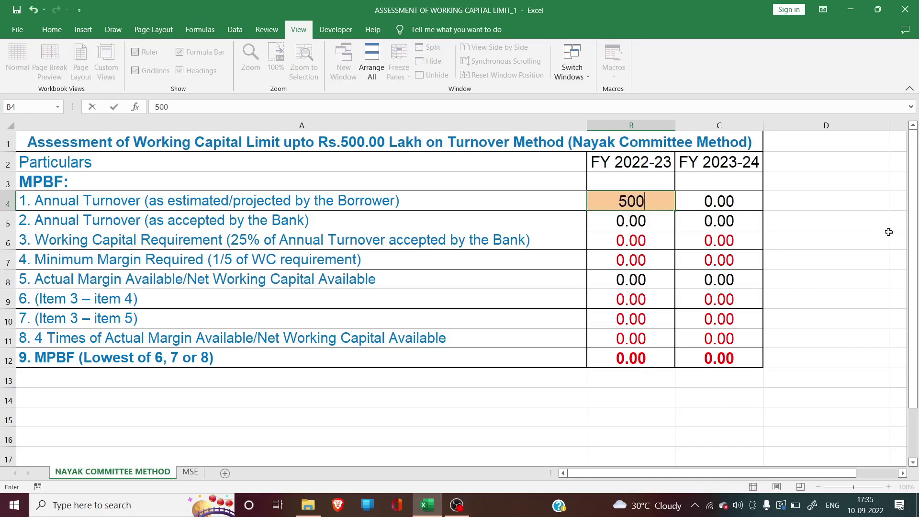
{"action": "key", "text": "Tab"}
{"action": "type", "text": "600"}
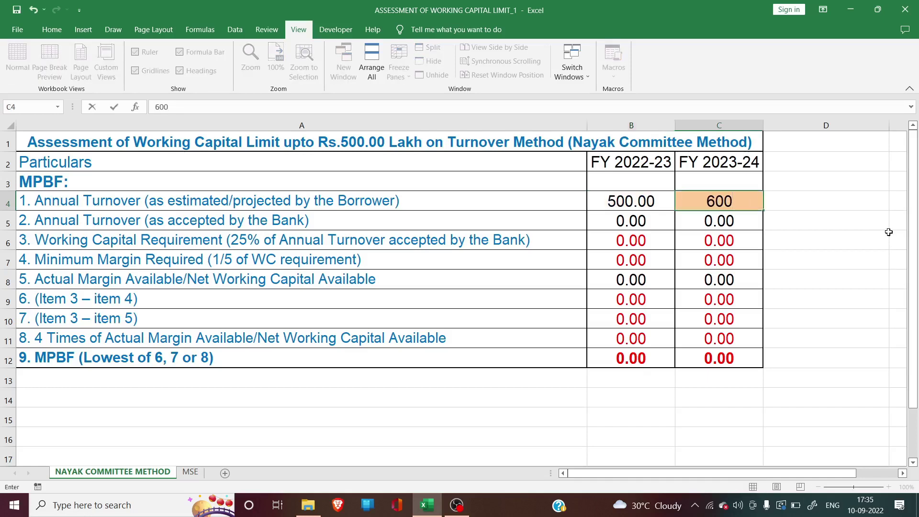
{"action": "key", "text": "Return"}
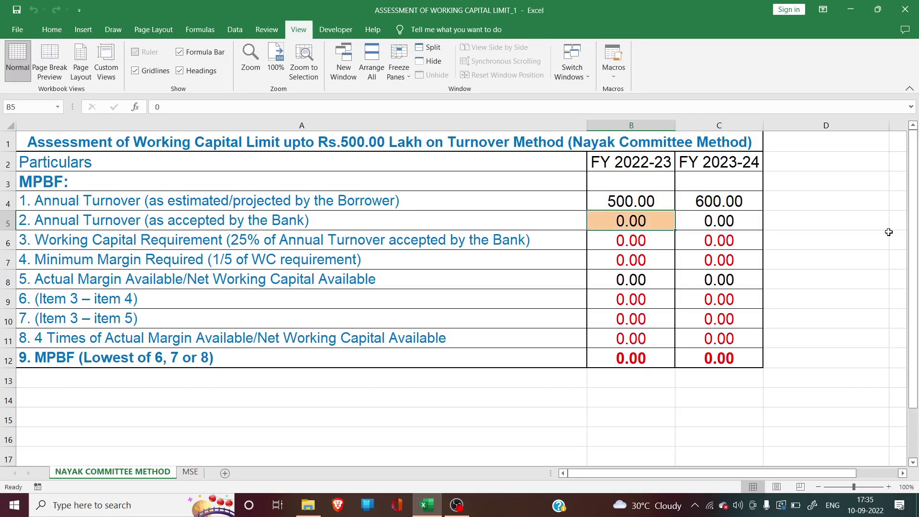
{"action": "left_click", "coordinate": [617, 201]}
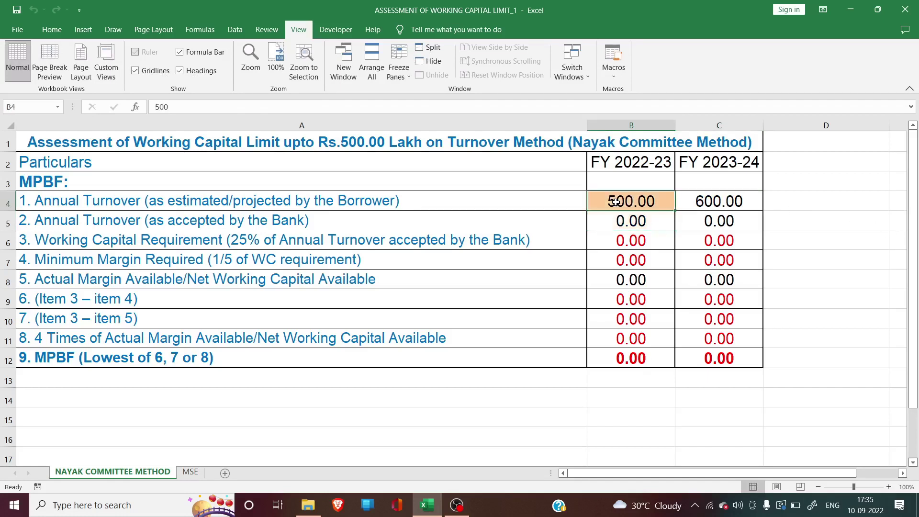
{"action": "key", "text": "Right"}
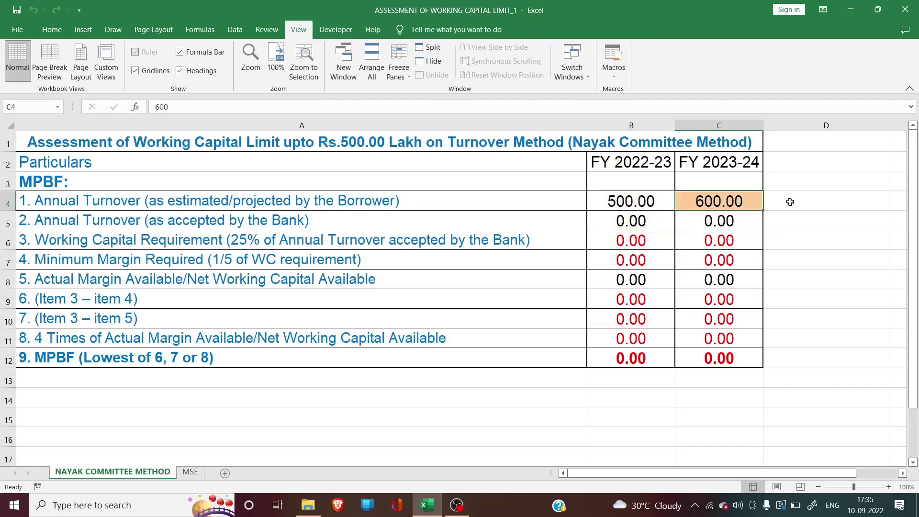
Step: Enter the annual turnover accepted by the bank as 400 for FY 2022-23 and 450 for FY 2023-24
{"action": "left_click", "coordinate": [330, 219]}
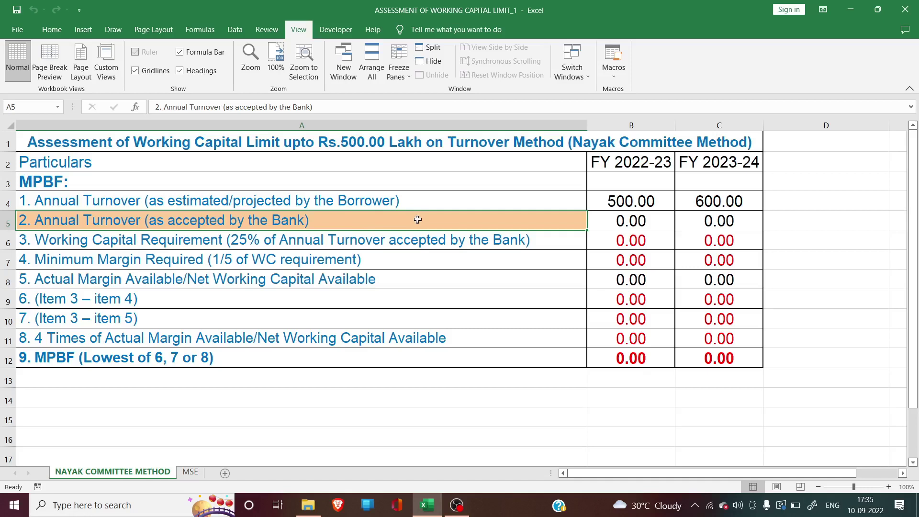
{"action": "left_click", "coordinate": [661, 221]}
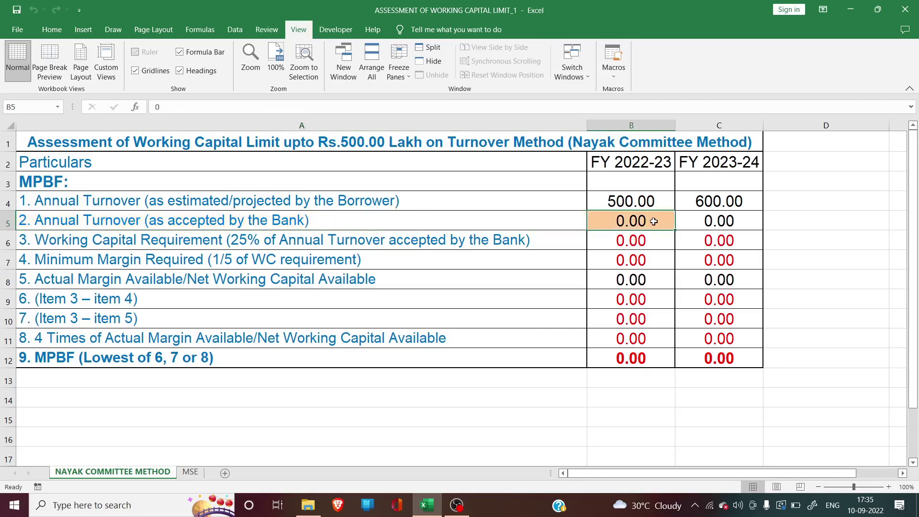
{"action": "type", "text": "400"}
{"action": "key", "text": "Tab"}
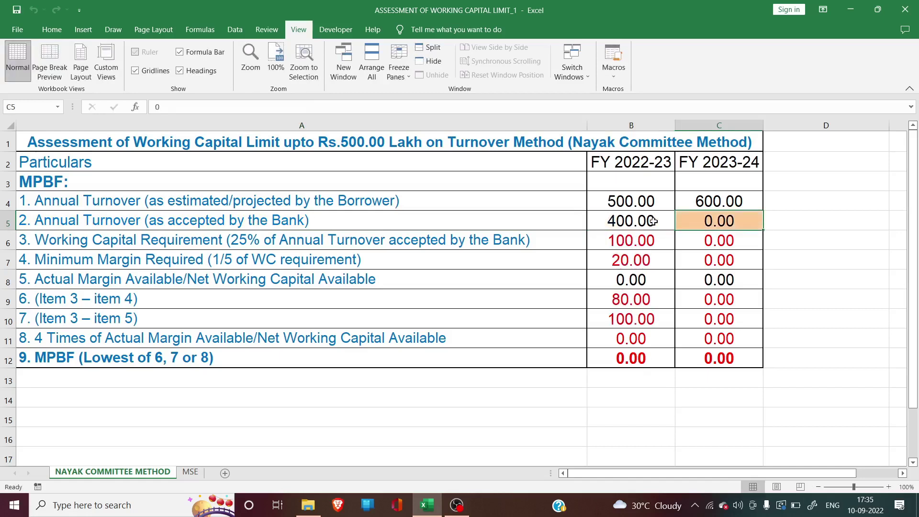
{"action": "left_click", "coordinate": [745, 198]}
{"action": "left_click", "coordinate": [748, 217]}
{"action": "type", "text": "450"}
{"action": "key", "text": "Return"}
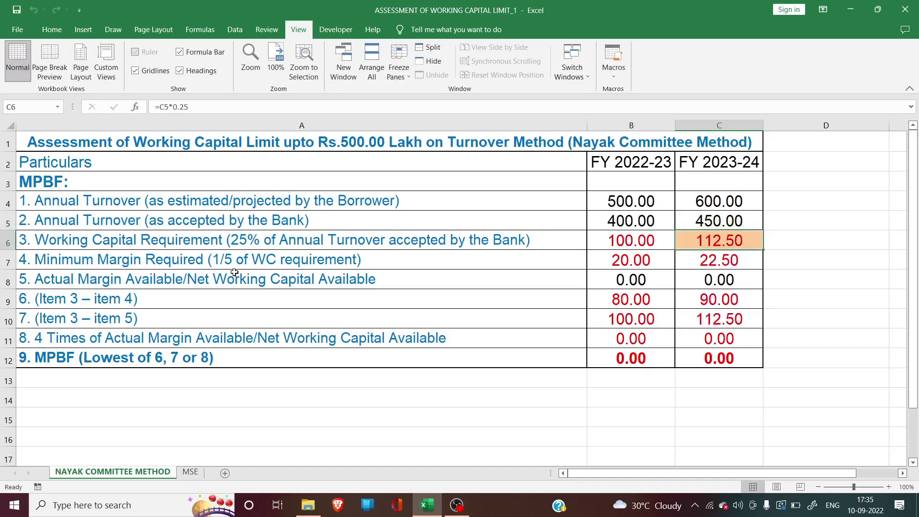
Step: Examine how the working capital requirement derives from the bank-accepted turnover in both financial years
{"action": "left_click", "coordinate": [116, 242]}
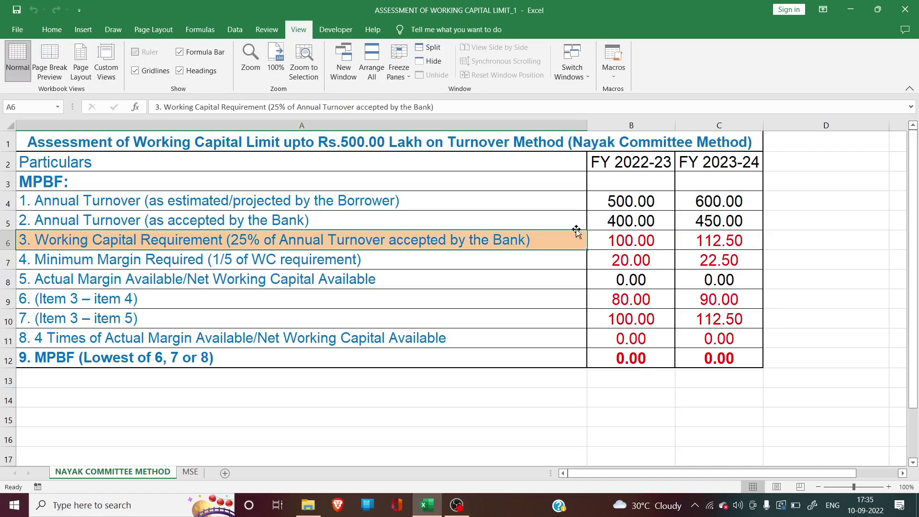
{"action": "left_click", "coordinate": [618, 224]}
{"action": "left_click", "coordinate": [731, 223]}
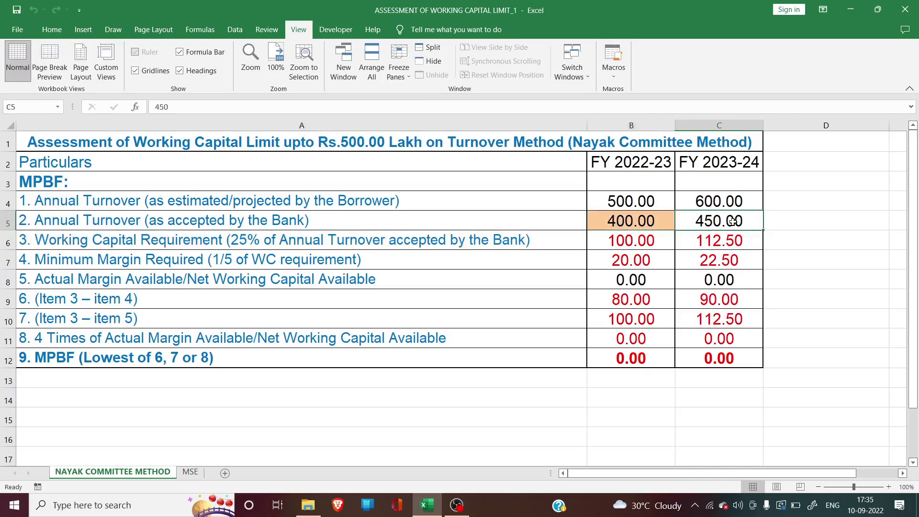
{"action": "left_click", "coordinate": [223, 240]}
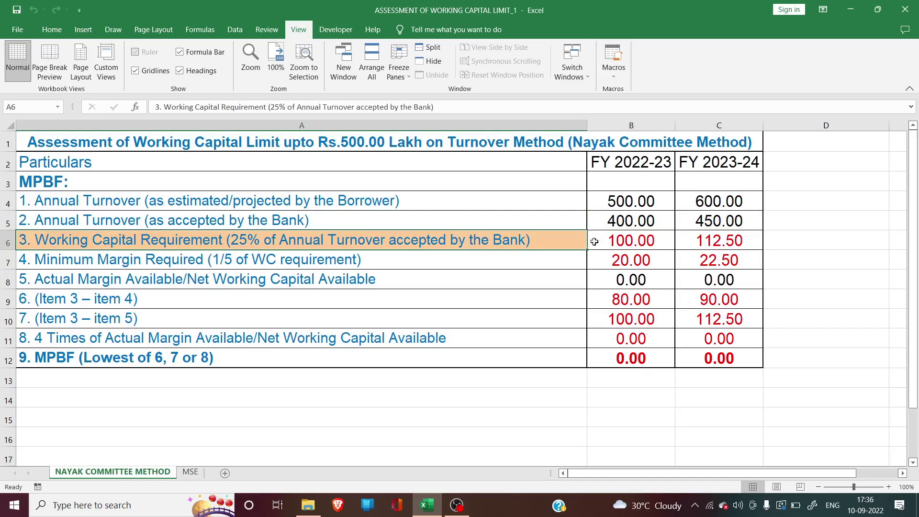
{"action": "left_click", "coordinate": [596, 222]}
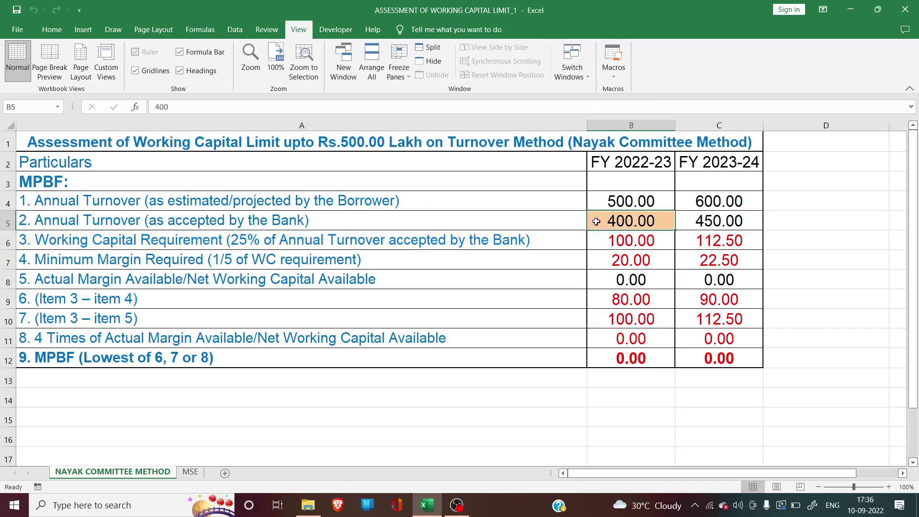
{"action": "left_click", "coordinate": [599, 240]}
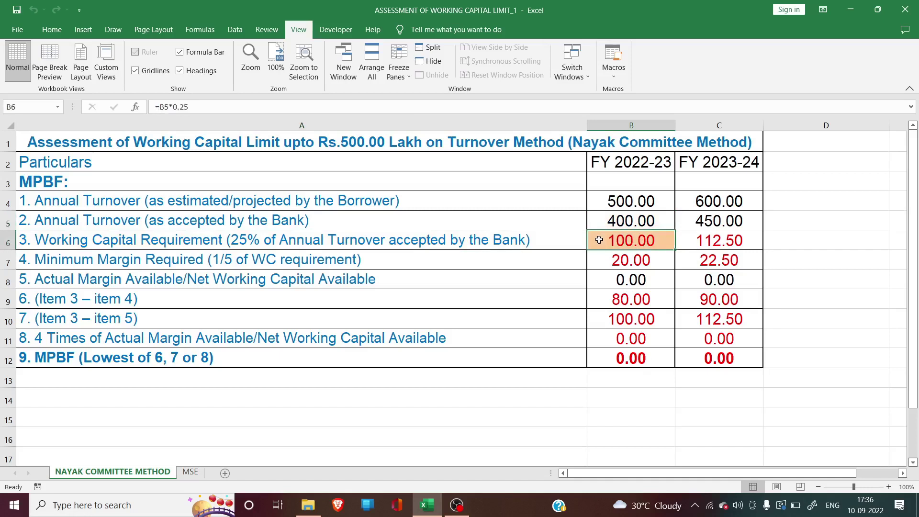
{"action": "left_click", "coordinate": [750, 218]}
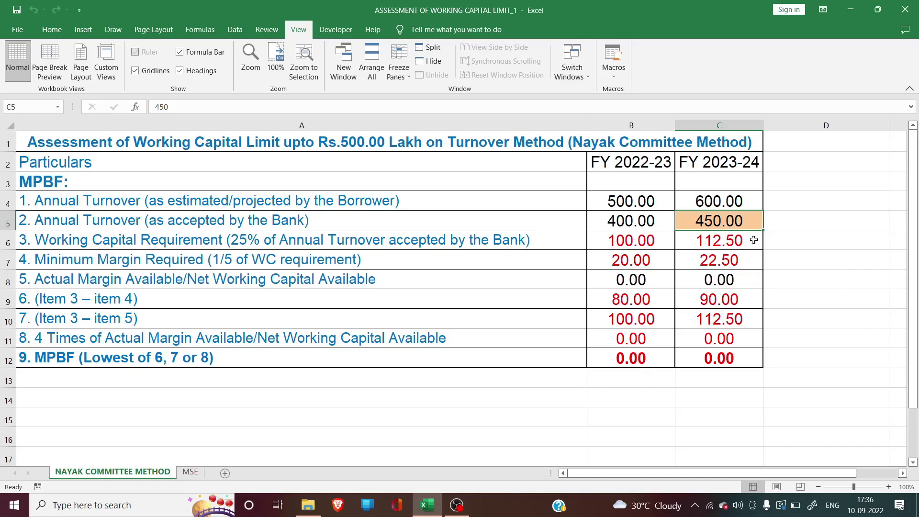
{"action": "left_click", "coordinate": [753, 240]}
Step: Examine how the minimum margin required derives from the working capital requirement in both financial years
{"action": "left_click", "coordinate": [422, 254]}
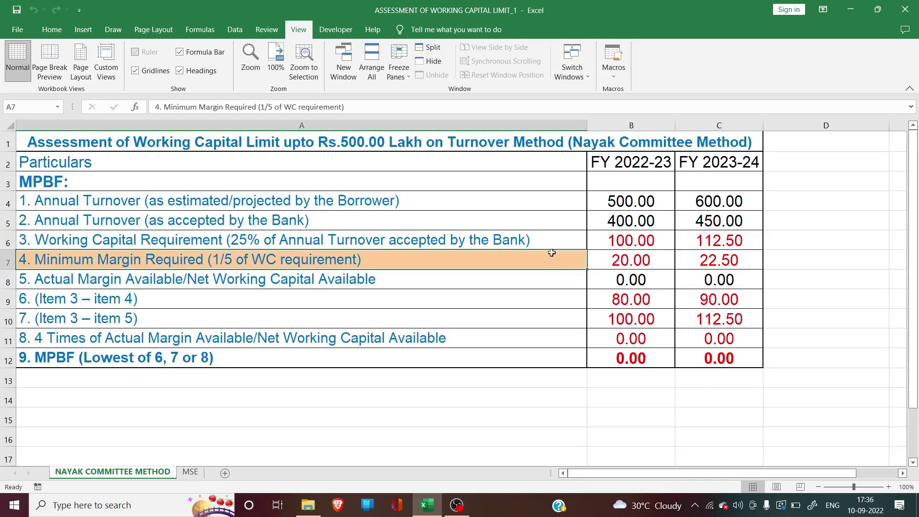
{"action": "left_click", "coordinate": [664, 241]}
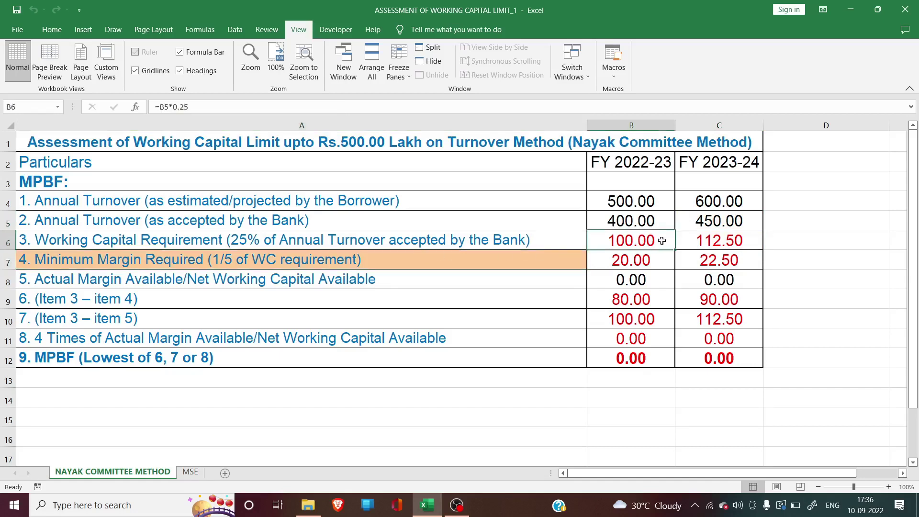
{"action": "left_click", "coordinate": [661, 262]}
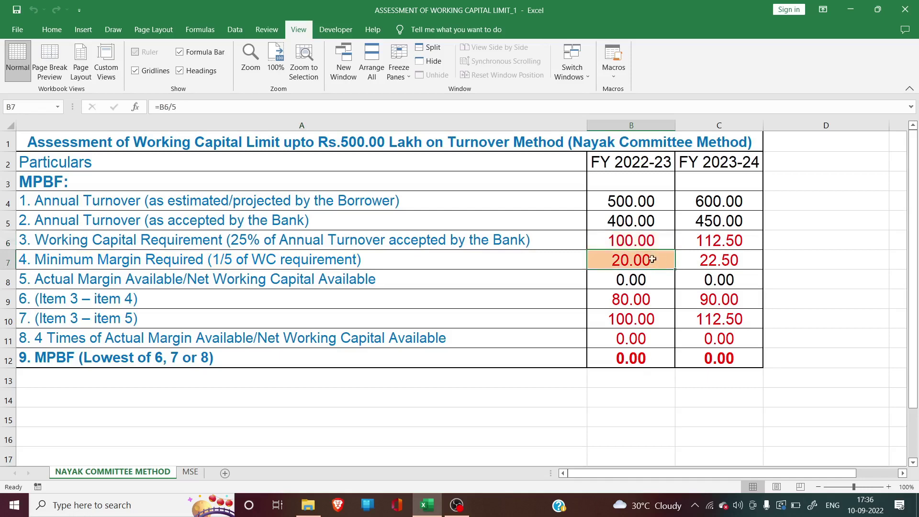
{"action": "left_click", "coordinate": [596, 237]}
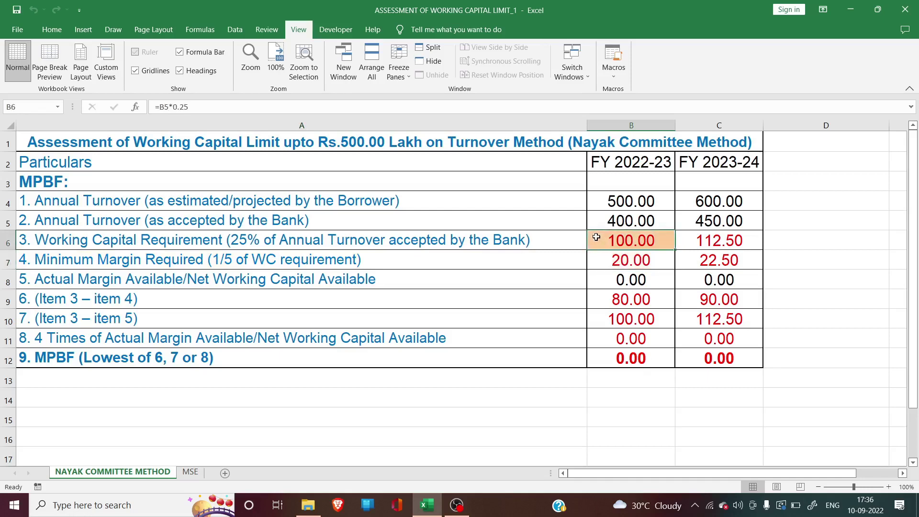
{"action": "left_click", "coordinate": [601, 261]}
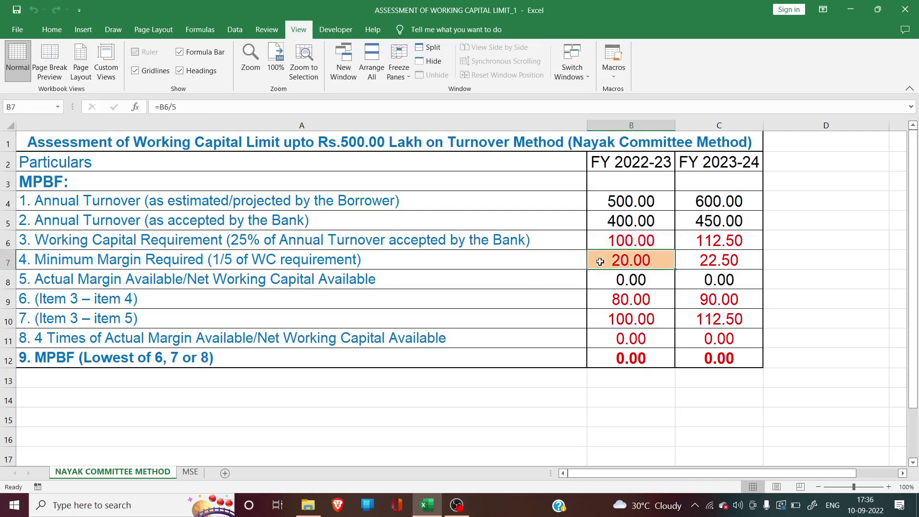
{"action": "left_click", "coordinate": [756, 238]}
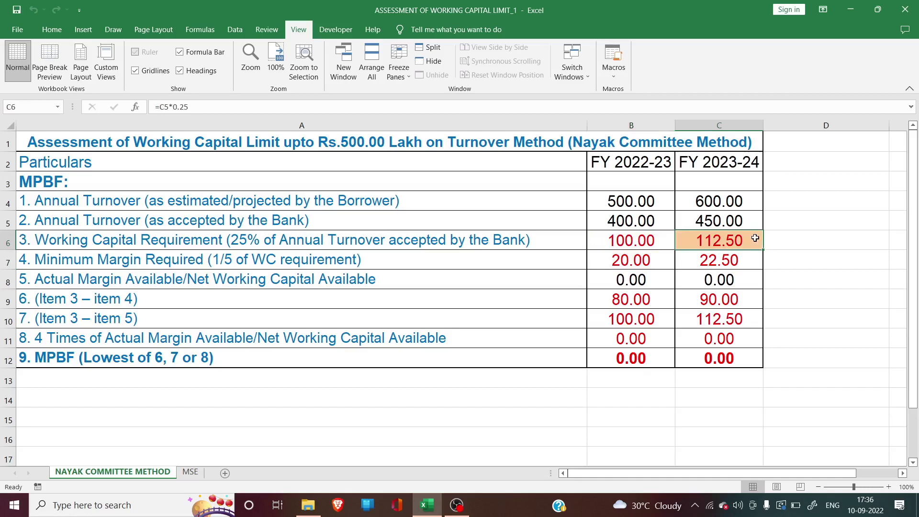
{"action": "left_click", "coordinate": [752, 263]}
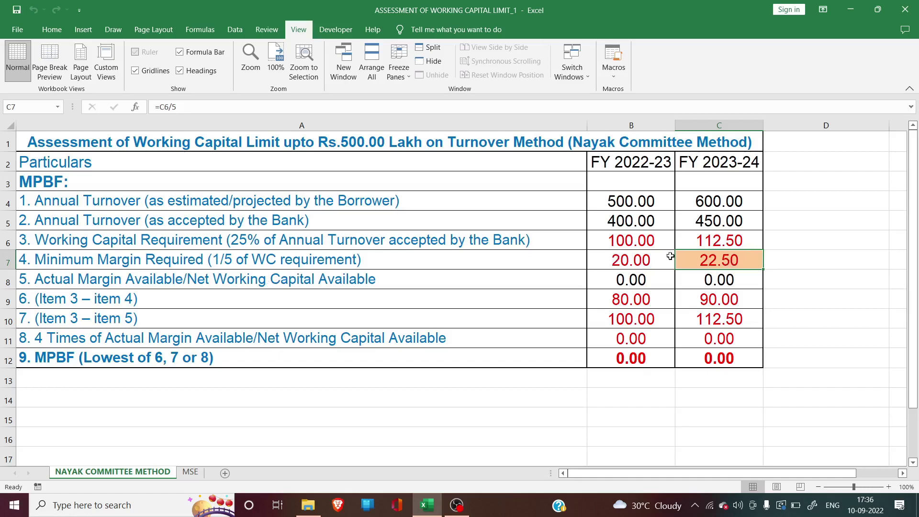
{"action": "left_click", "coordinate": [610, 260]}
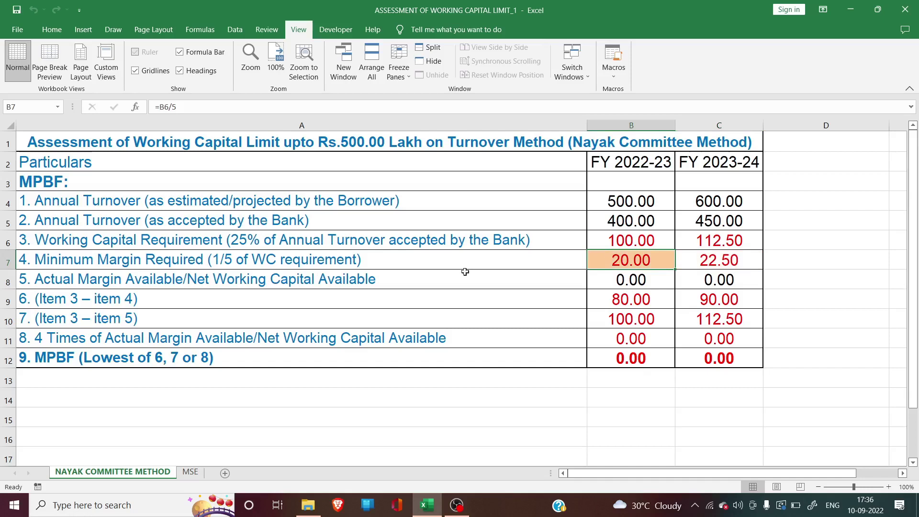
Step: Enter the actual margin/net working capital available as 18 for FY 2022-23 and 25 for FY 2023-24
{"action": "left_click", "coordinate": [366, 279]}
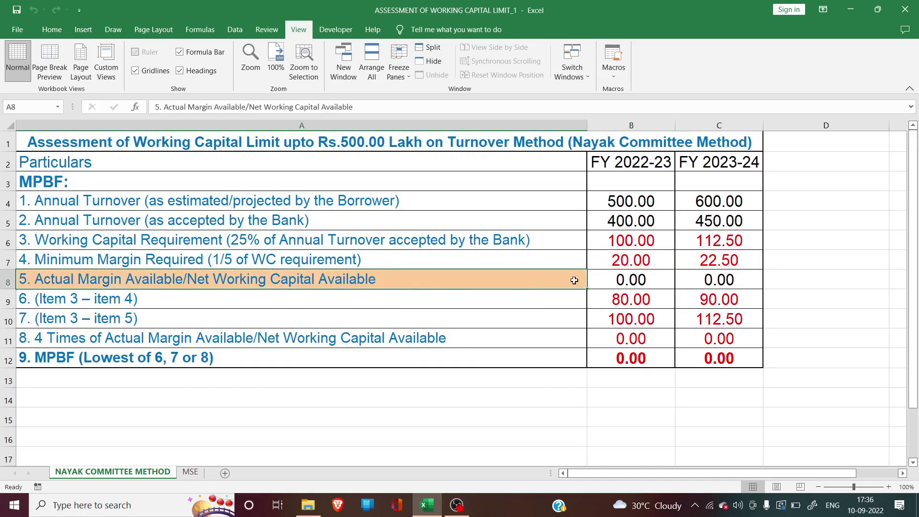
{"action": "left_click", "coordinate": [617, 279]}
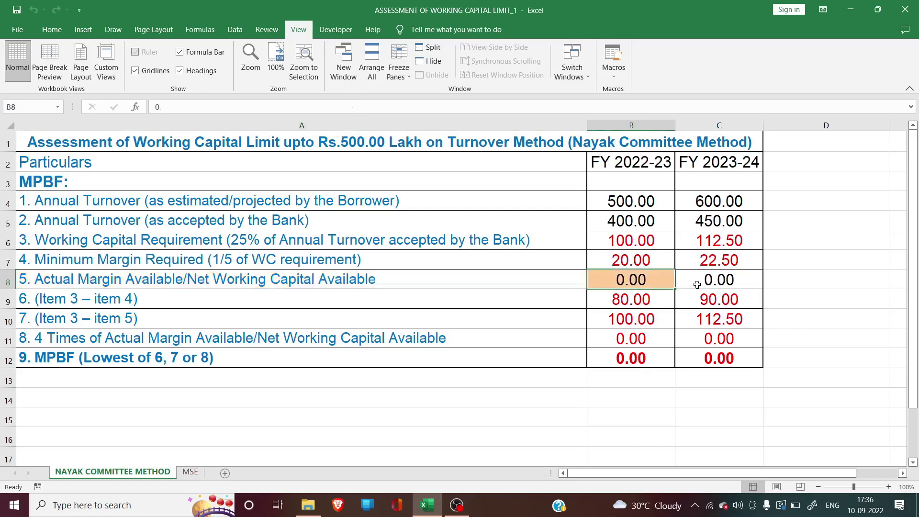
{"action": "left_click", "coordinate": [632, 259]}
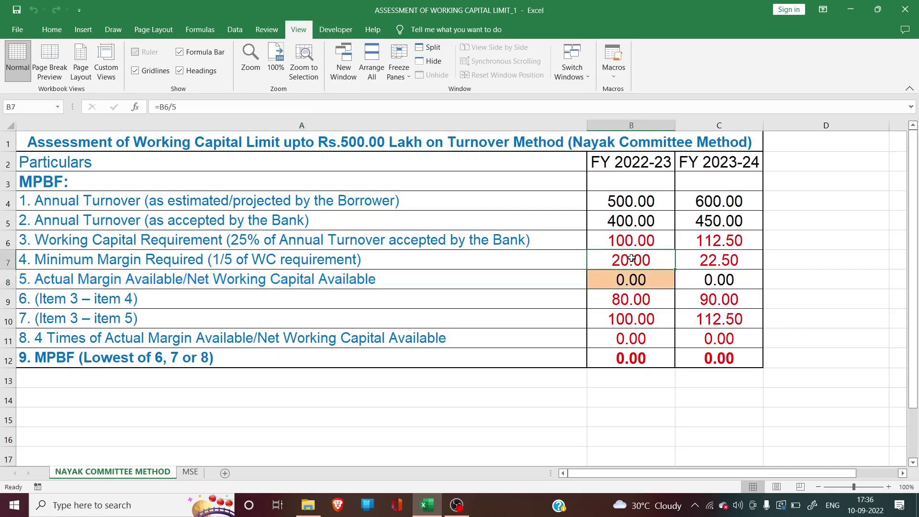
{"action": "left_click", "coordinate": [715, 261]}
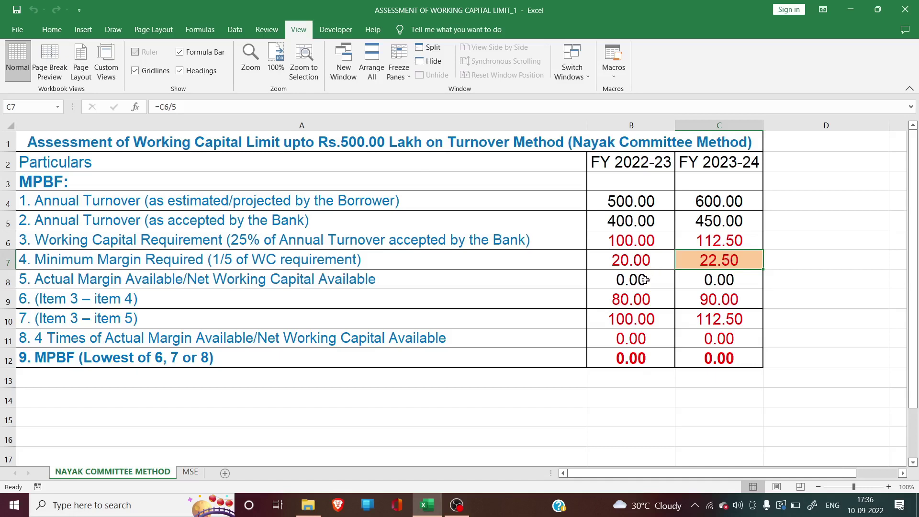
{"action": "left_click", "coordinate": [594, 280]}
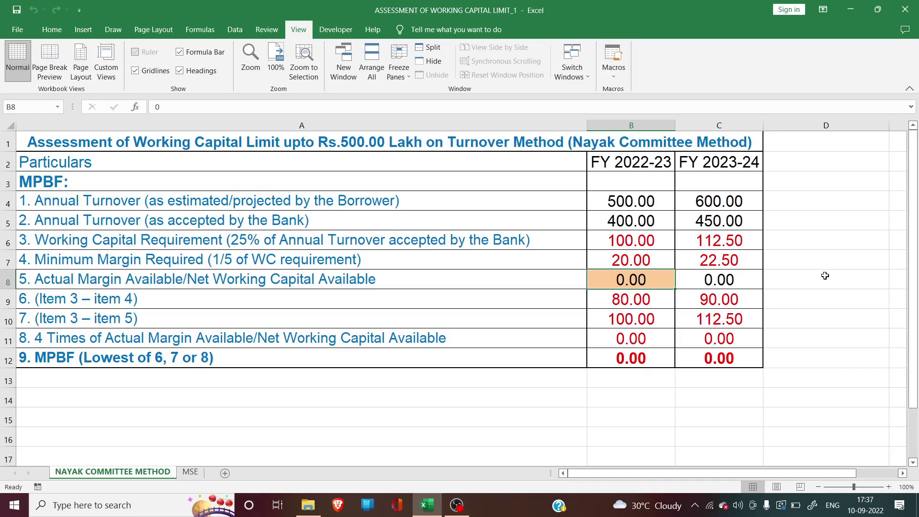
{"action": "type", "text": "18"}
{"action": "key", "text": "Tab"}
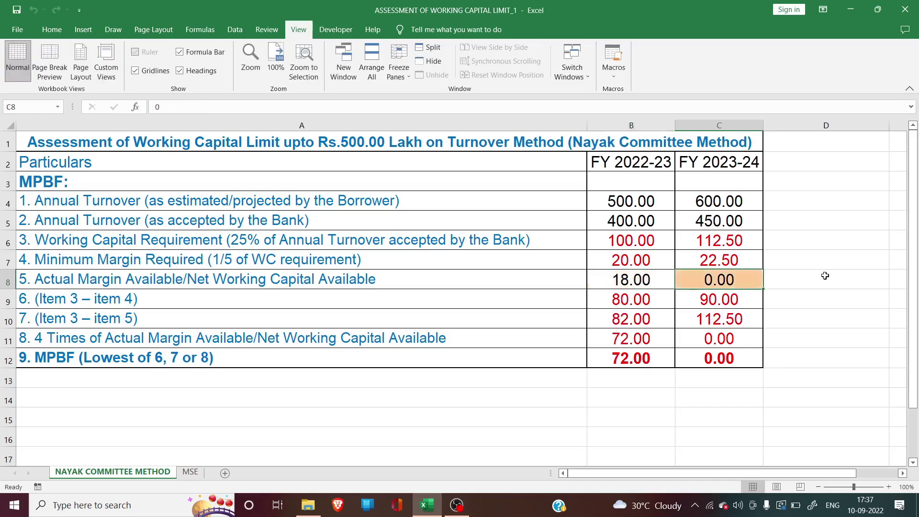
{"action": "type", "text": "2"}
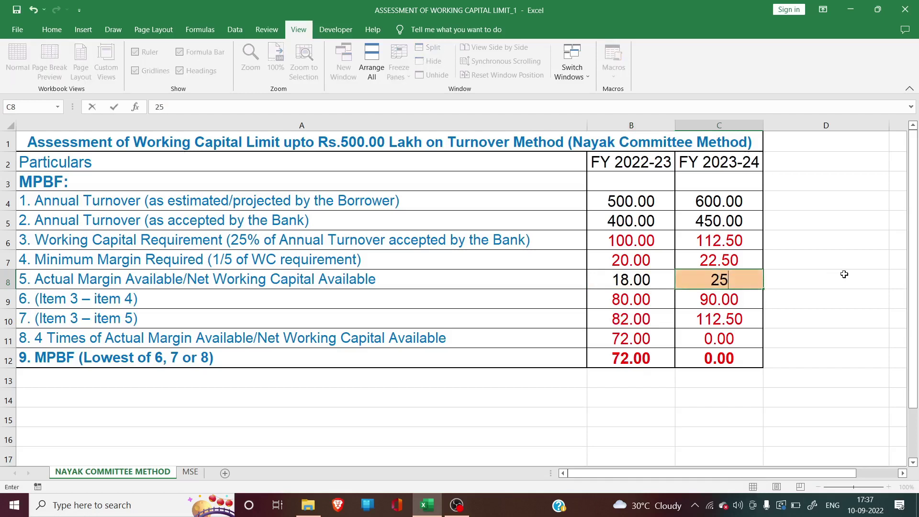
{"action": "type", "text": "5"}
{"action": "key", "text": "Return"}
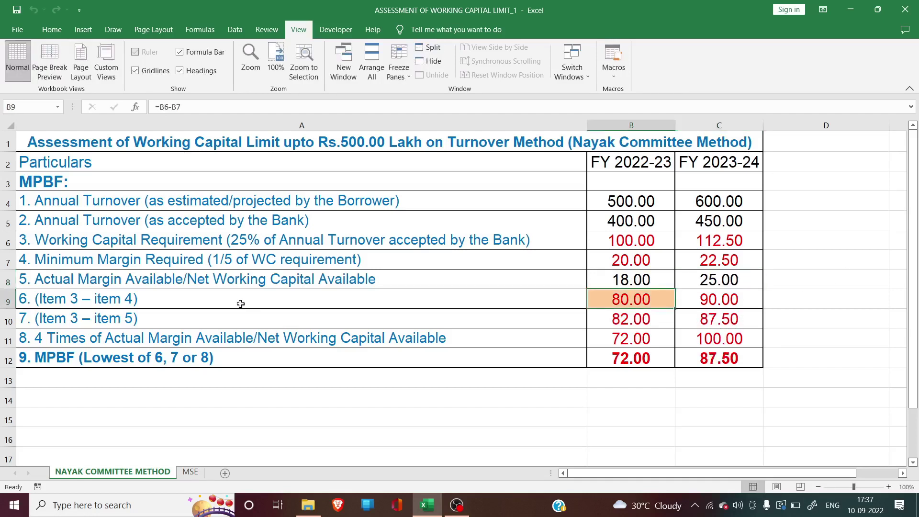
Step: Examine how item 6 derives from the working capital requirement less the minimum margin required in both financial years
{"action": "left_click", "coordinate": [228, 298]}
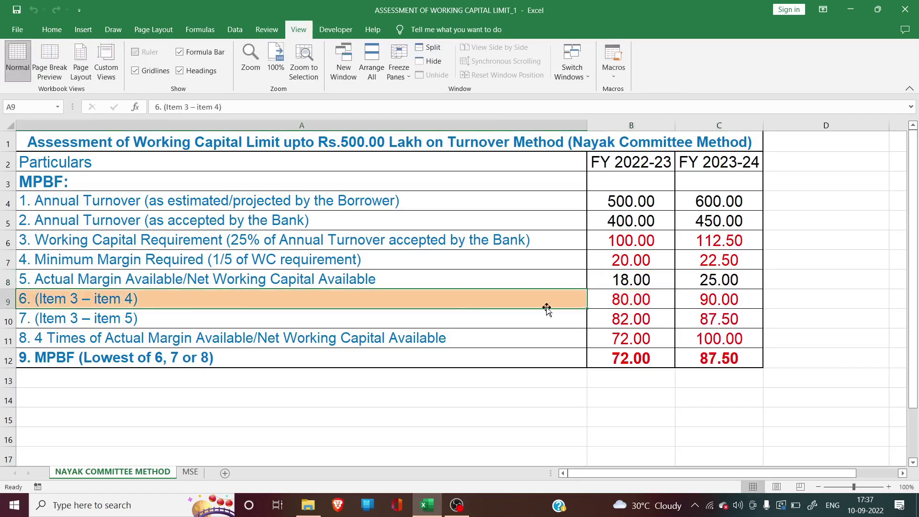
{"action": "left_click", "coordinate": [597, 301]}
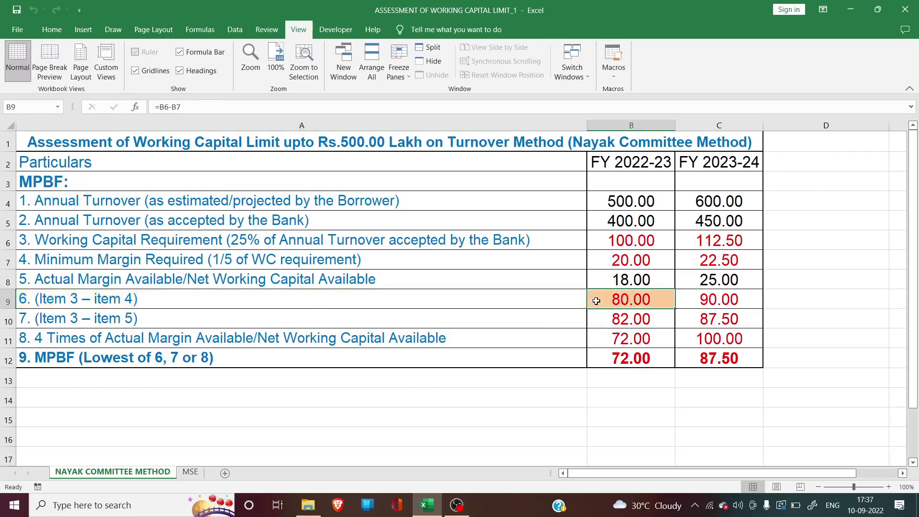
{"action": "left_click", "coordinate": [661, 241]}
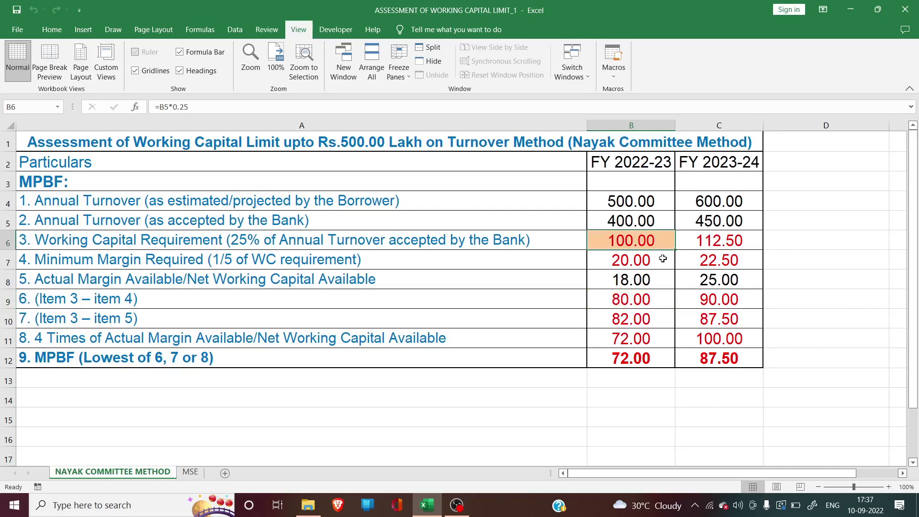
{"action": "left_click", "coordinate": [663, 259]}
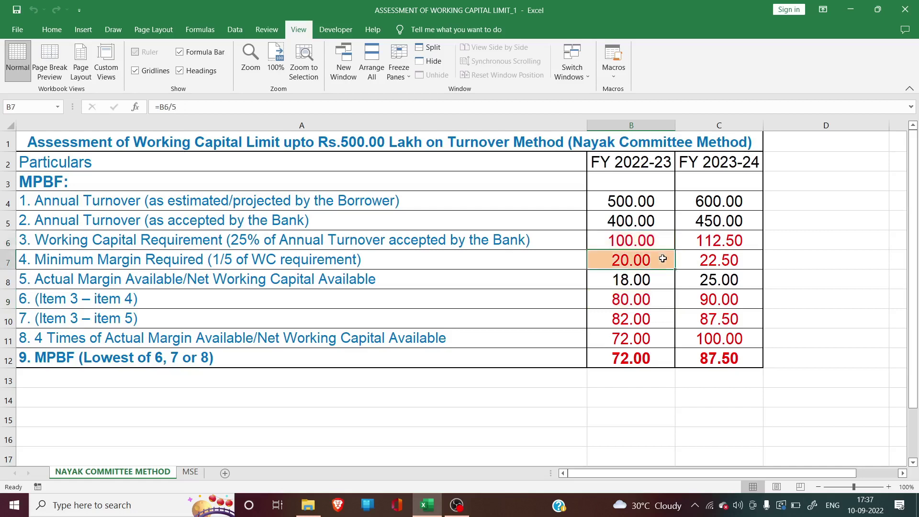
{"action": "left_click", "coordinate": [655, 301]}
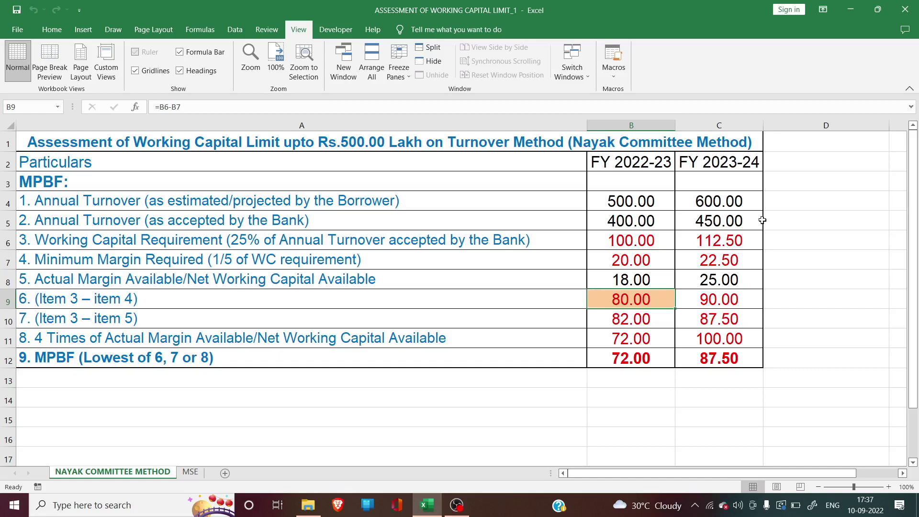
{"action": "left_click", "coordinate": [747, 244]}
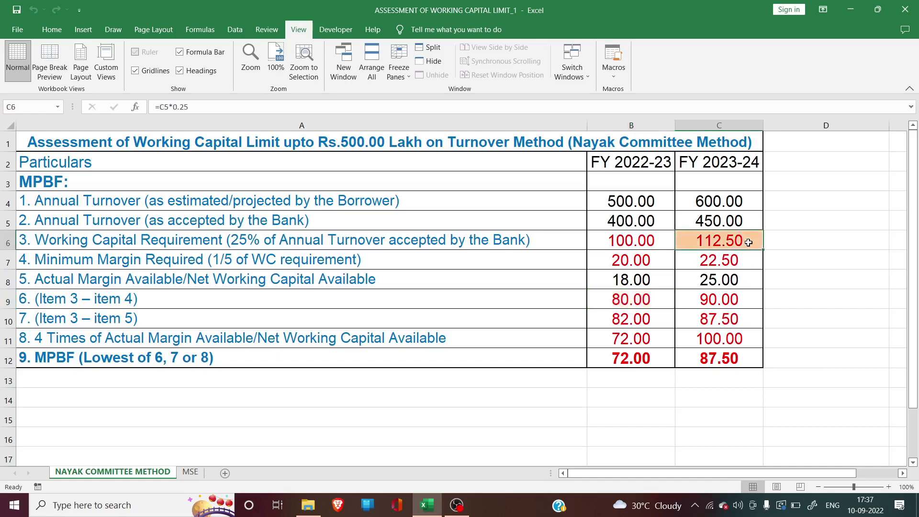
{"action": "left_click", "coordinate": [749, 264]}
{"action": "left_click", "coordinate": [743, 301]}
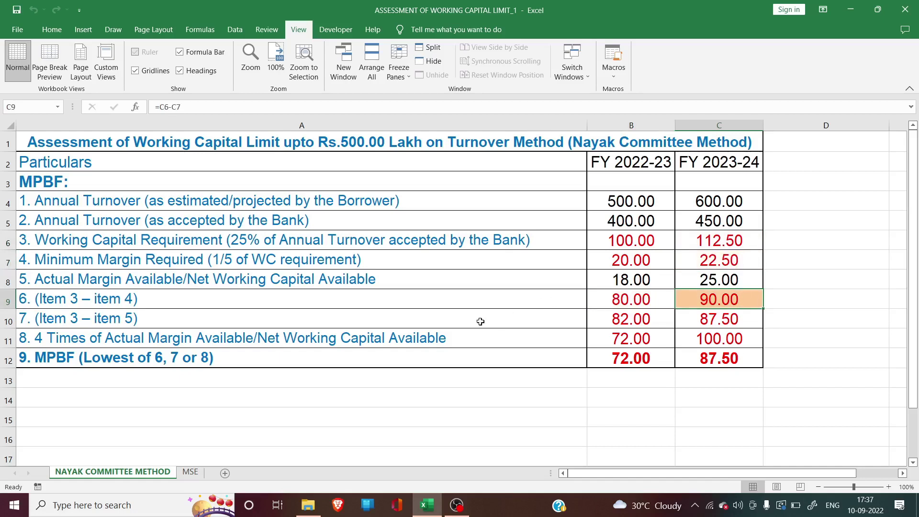
Step: Examine how item 7 derives from the working capital requirement less the actual margin available in both financial years
{"action": "left_click", "coordinate": [265, 316]}
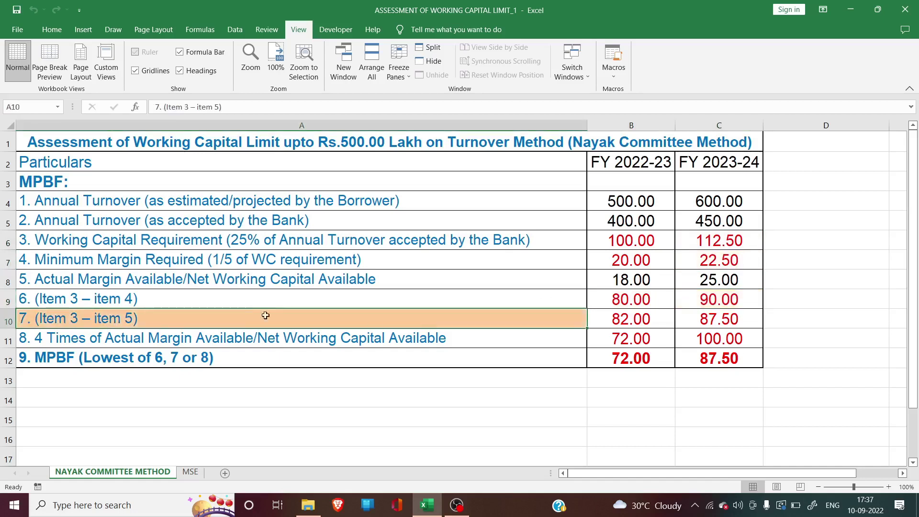
{"action": "left_click", "coordinate": [665, 321]}
{"action": "left_click", "coordinate": [656, 240]}
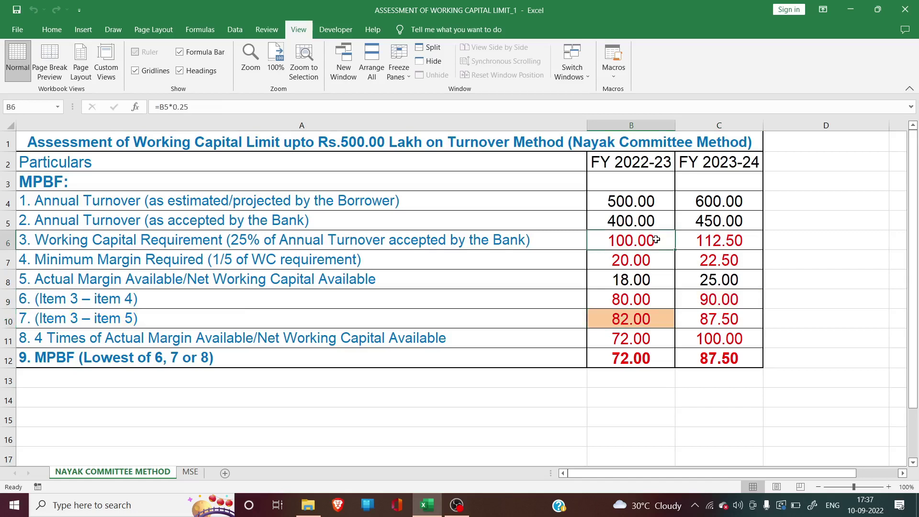
{"action": "left_click", "coordinate": [660, 282]}
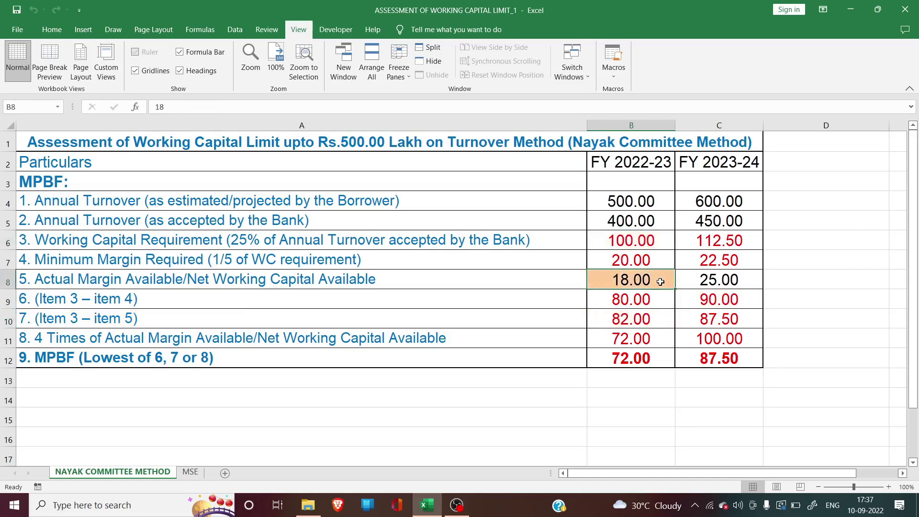
{"action": "left_click", "coordinate": [663, 240]}
{"action": "left_click", "coordinate": [659, 283]}
{"action": "left_click", "coordinate": [662, 317]}
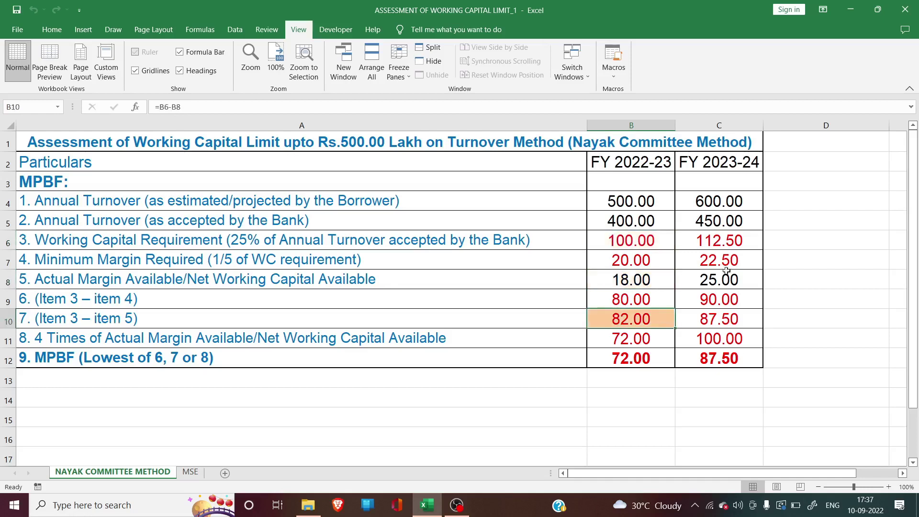
{"action": "left_click", "coordinate": [746, 237]}
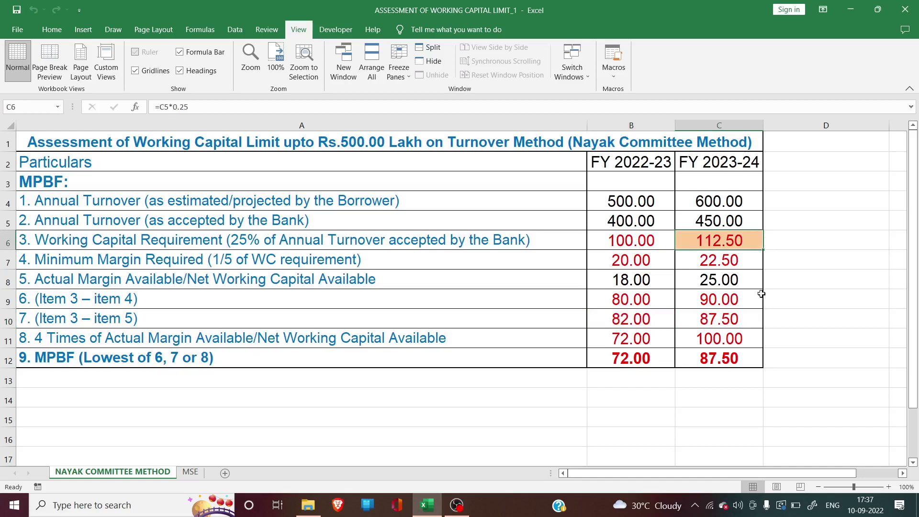
{"action": "left_click", "coordinate": [740, 281]}
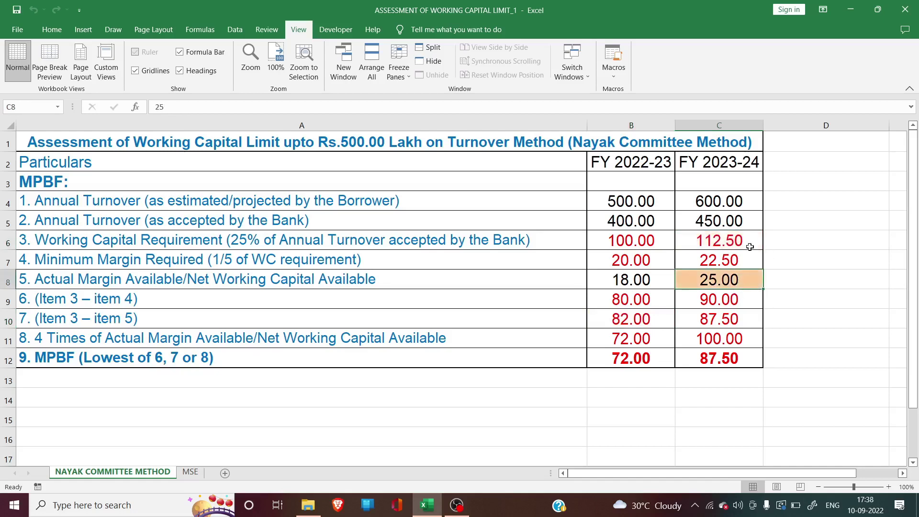
{"action": "left_click", "coordinate": [741, 318]}
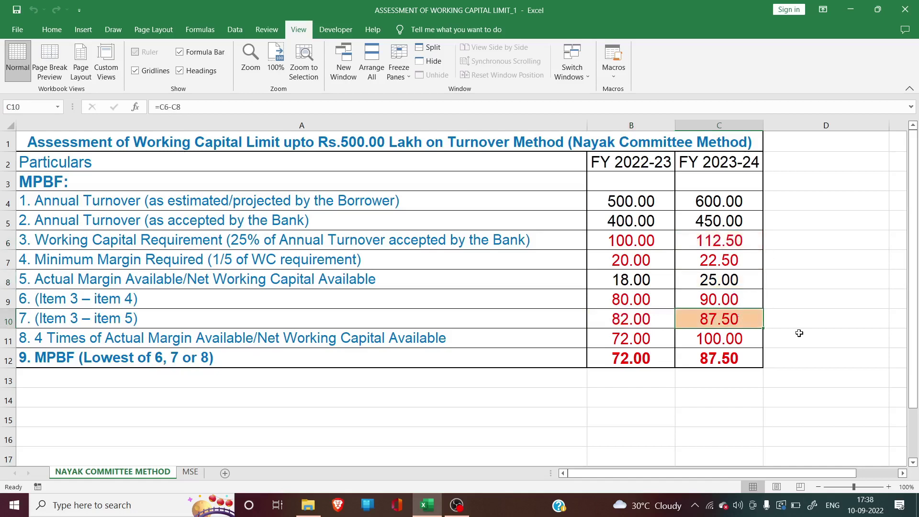
Step: Examine how item 8 derives as four times the actual margin available in both financial years
{"action": "left_click", "coordinate": [472, 333]}
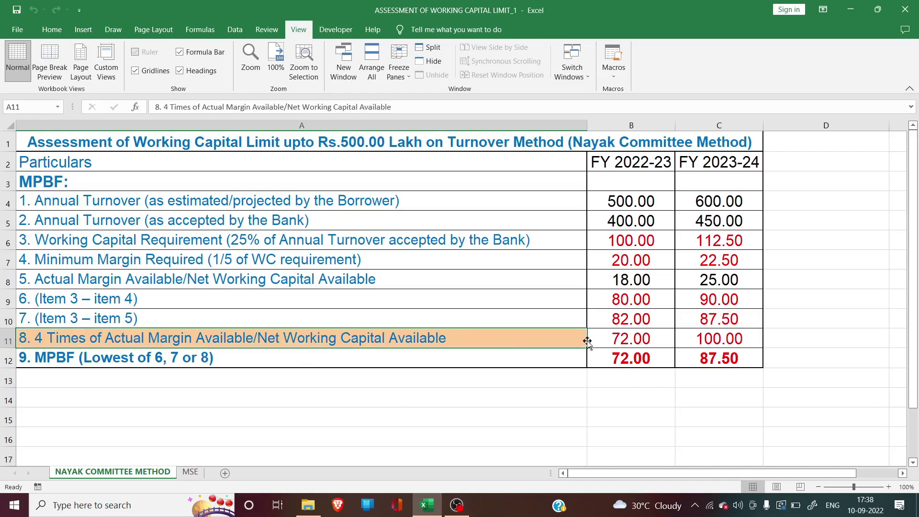
{"action": "left_click", "coordinate": [609, 339]}
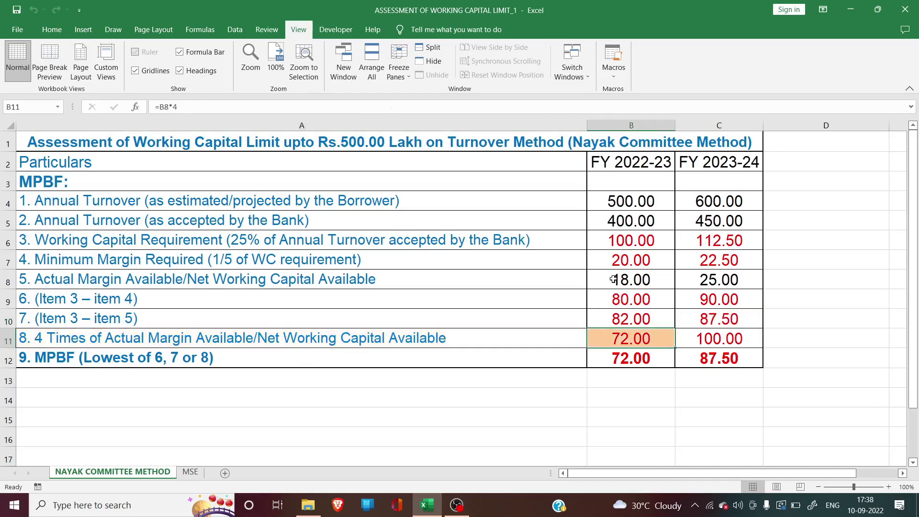
{"action": "left_click", "coordinate": [588, 278]}
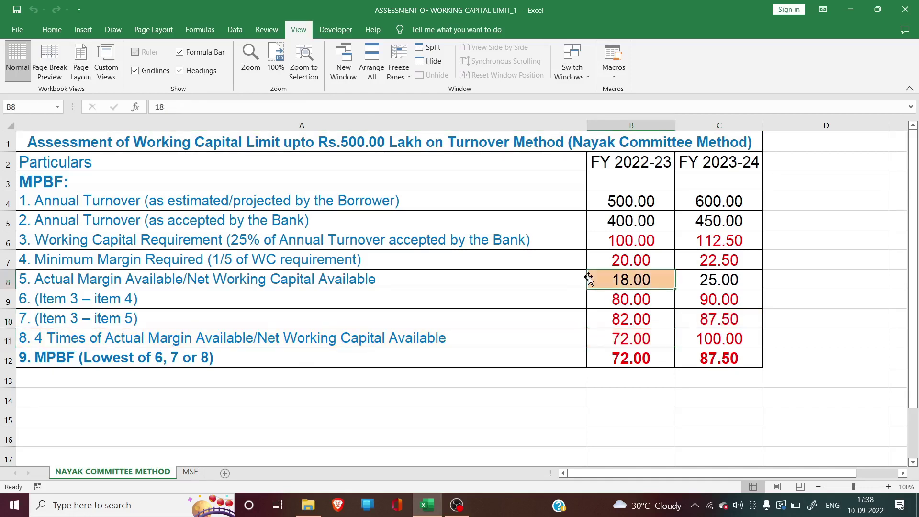
{"action": "left_click", "coordinate": [611, 340]}
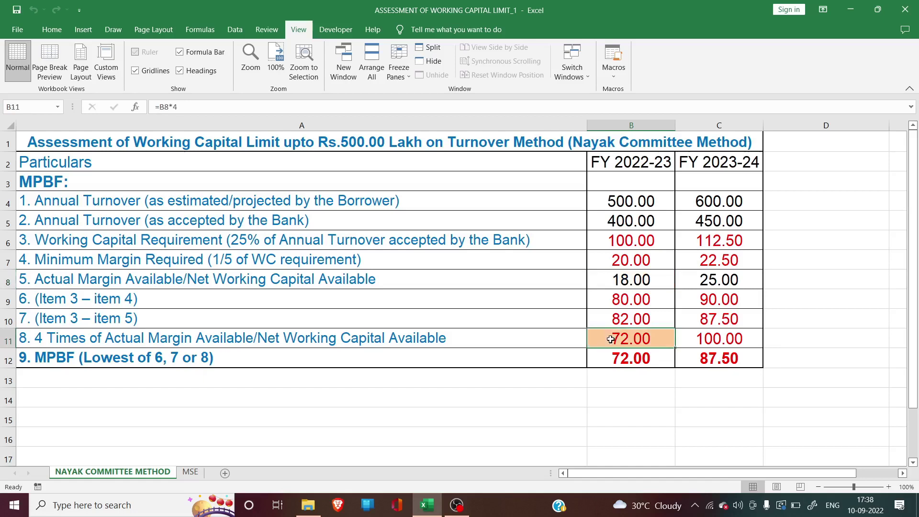
{"action": "left_click", "coordinate": [607, 279]}
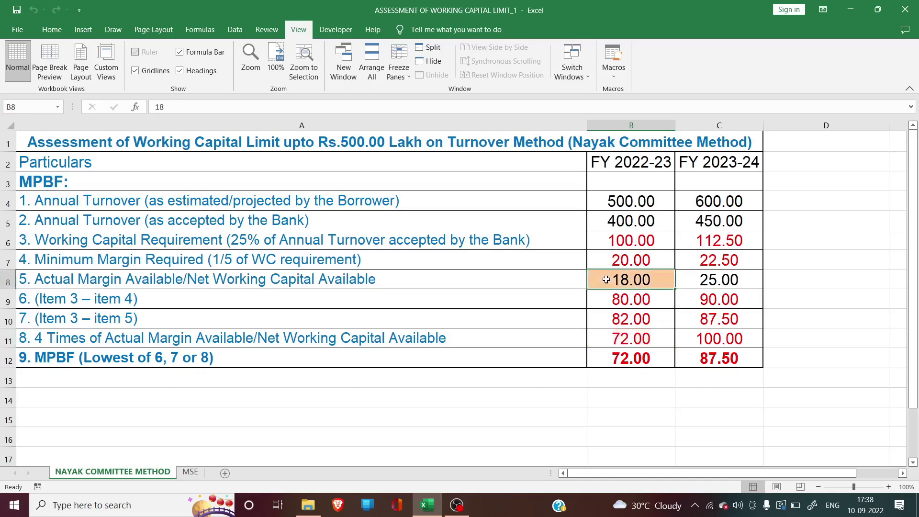
{"action": "left_click", "coordinate": [597, 341]}
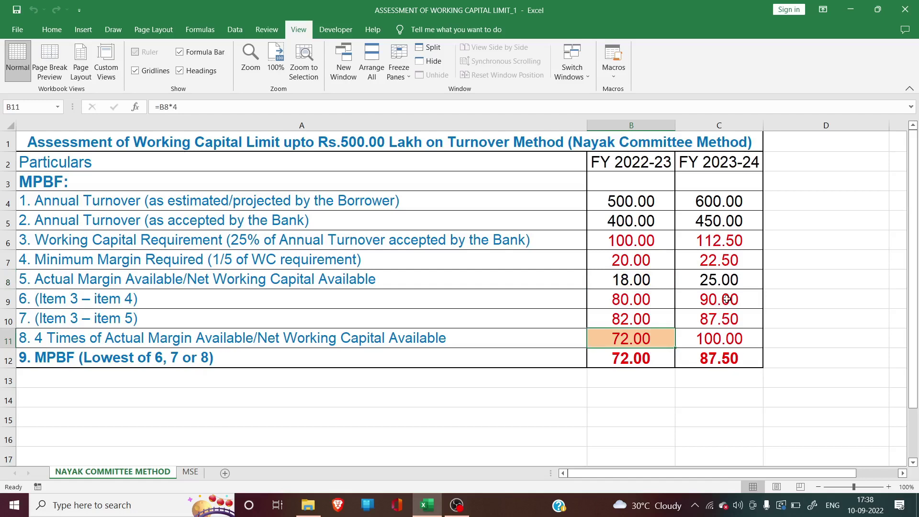
{"action": "left_click", "coordinate": [759, 274]}
{"action": "left_click", "coordinate": [755, 340]}
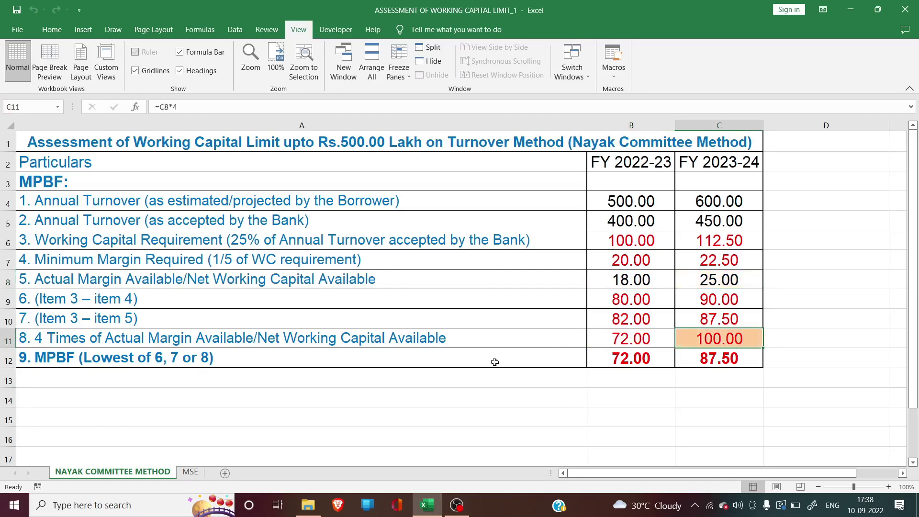
Step: Examine how item 9, the MPBF, derives as the lowest of items 6, 7 and 8 in both financial years
{"action": "left_click", "coordinate": [459, 359]}
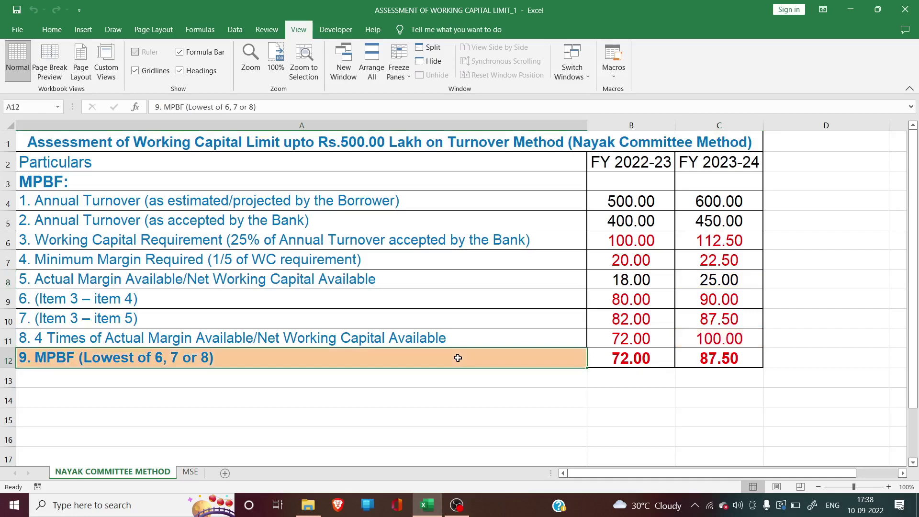
{"action": "left_click", "coordinate": [658, 296]}
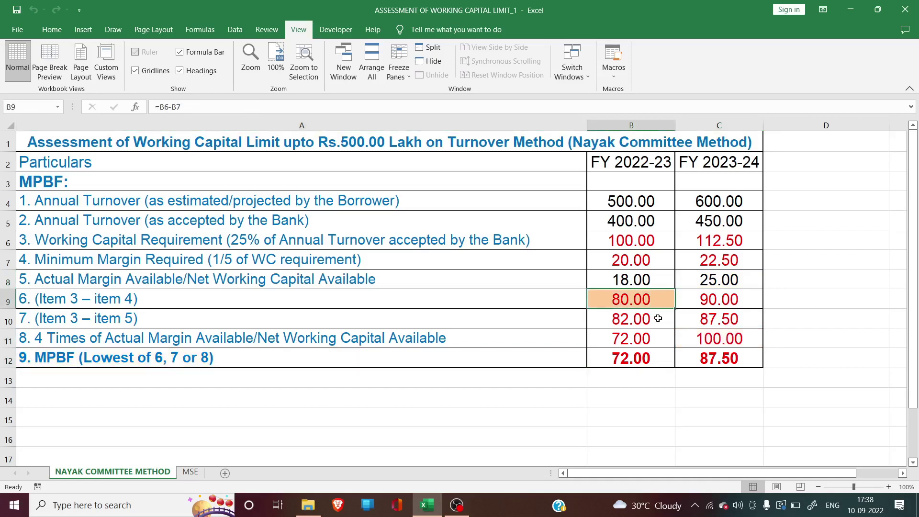
{"action": "left_click", "coordinate": [659, 319]}
{"action": "left_click", "coordinate": [662, 339]}
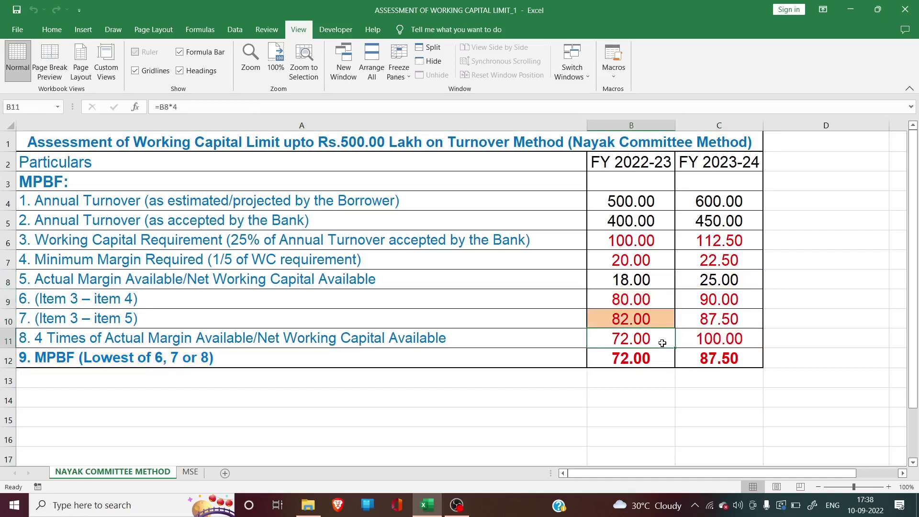
{"action": "left_click", "coordinate": [654, 298]}
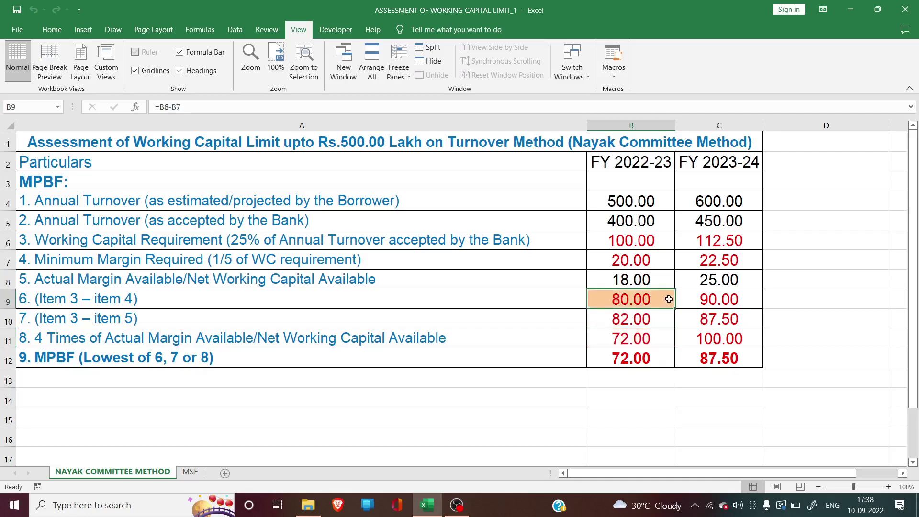
{"action": "left_click", "coordinate": [659, 321]}
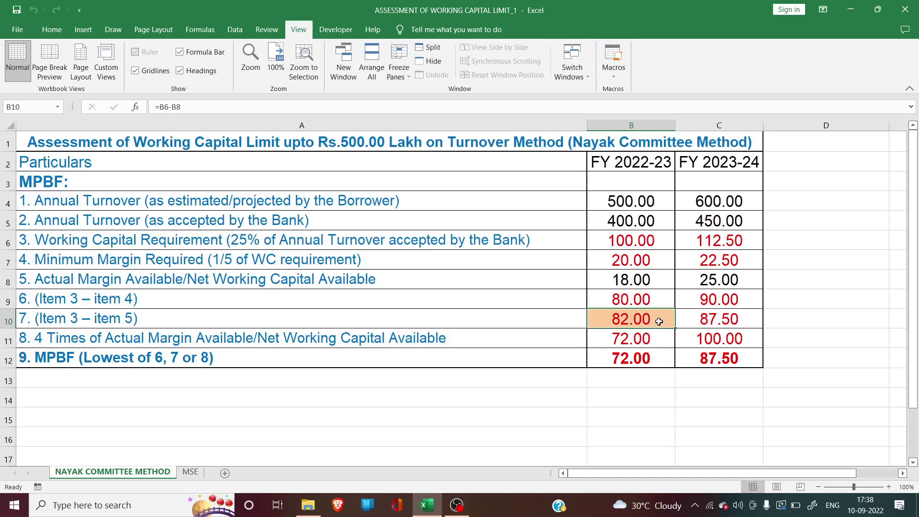
{"action": "left_click", "coordinate": [658, 339]}
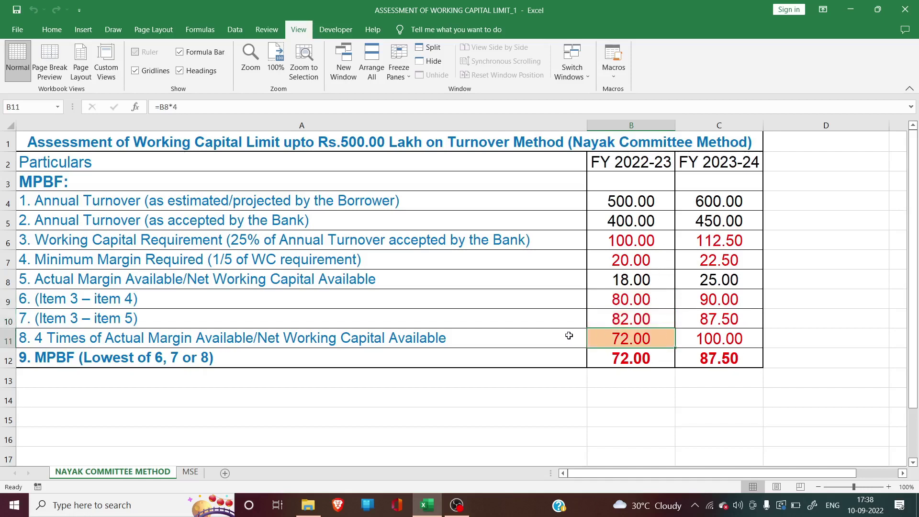
{"action": "left_click", "coordinate": [646, 357]}
{"action": "left_click", "coordinate": [728, 359]}
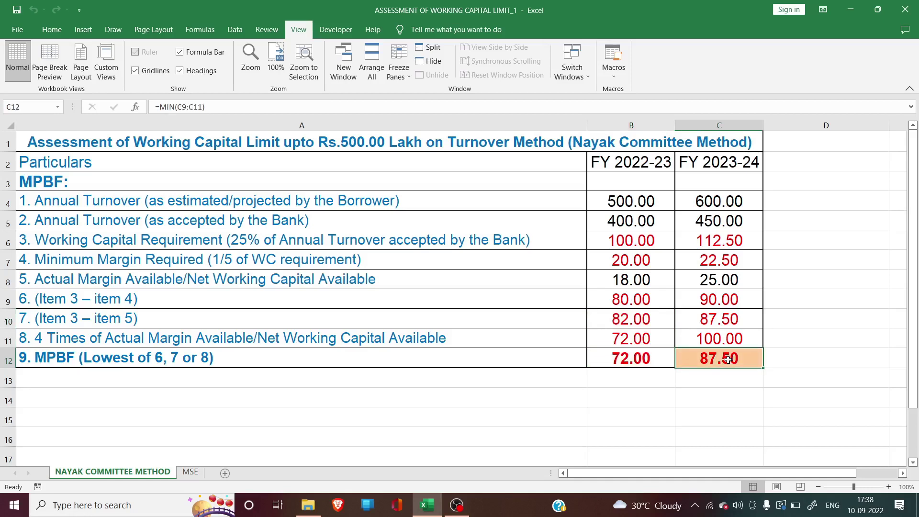
{"action": "left_click", "coordinate": [614, 358]}
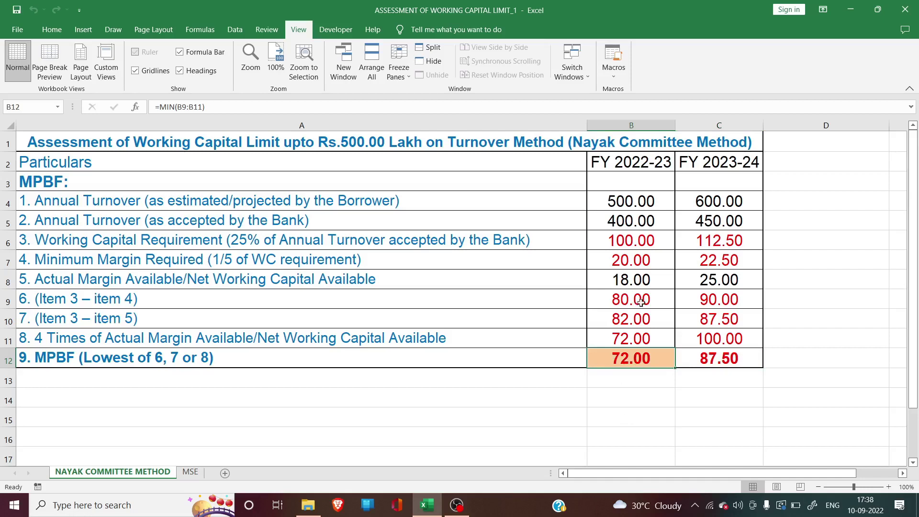
{"action": "left_click", "coordinate": [713, 357]}
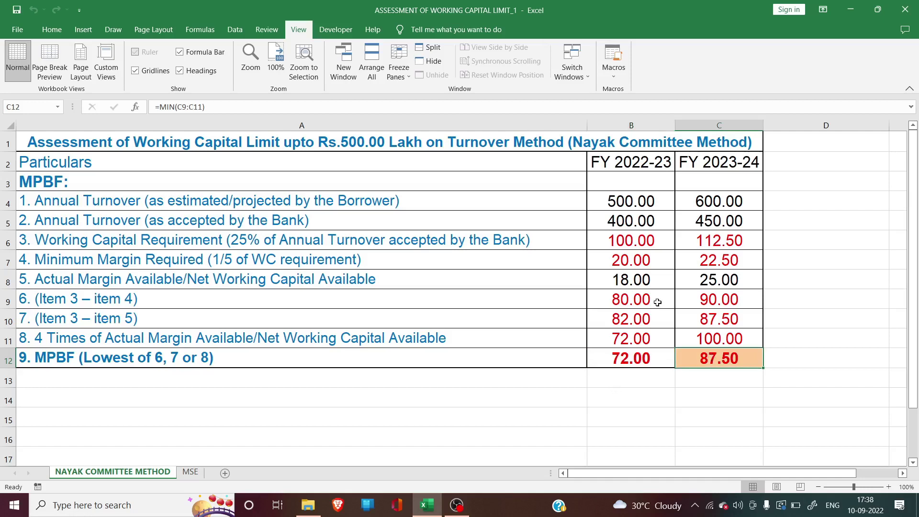
Step: Try an actual margin available of 20 for FY 2022-23 and compare the MPBF with items 6, 7 and 8
{"action": "left_click", "coordinate": [660, 240]}
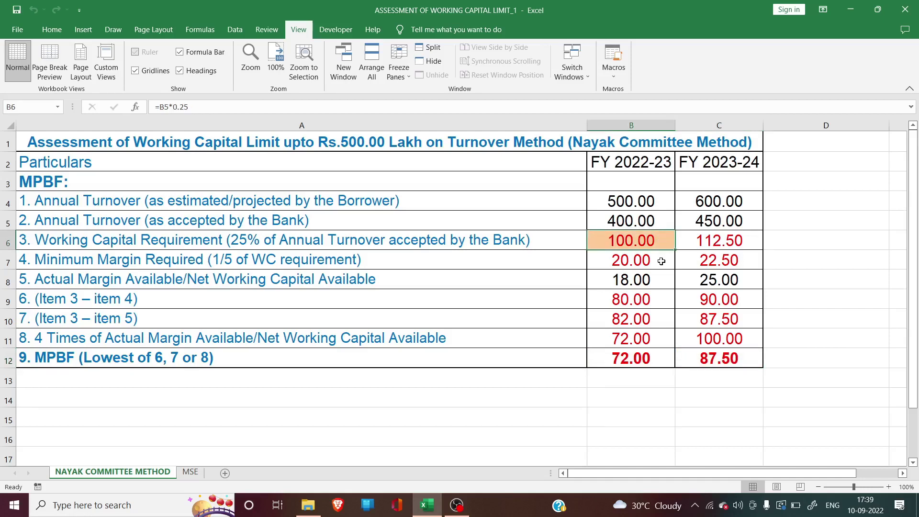
{"action": "left_click", "coordinate": [662, 261]}
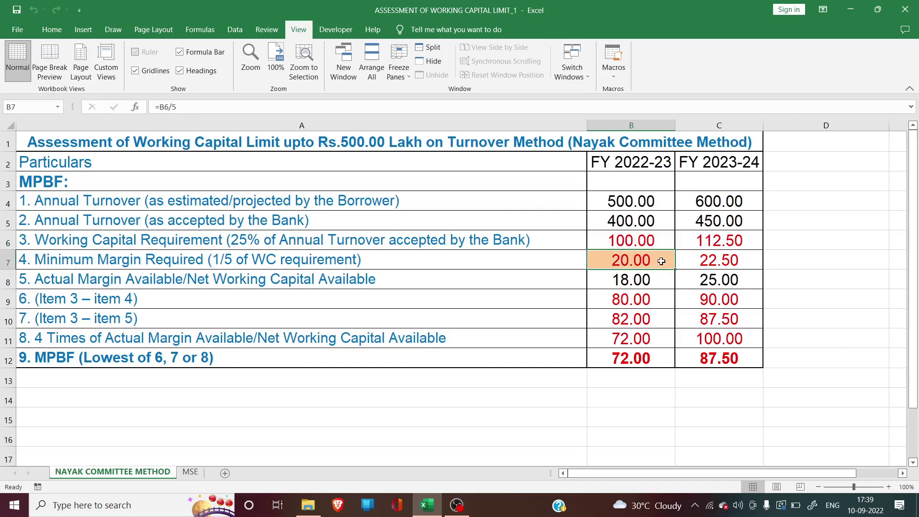
{"action": "left_click", "coordinate": [653, 277]}
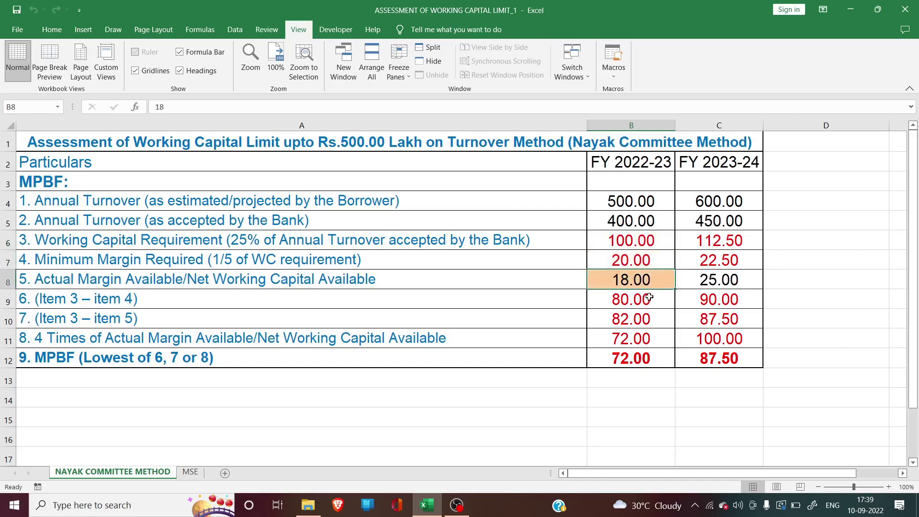
{"action": "type", "text": "20"}
{"action": "key", "text": "Return"}
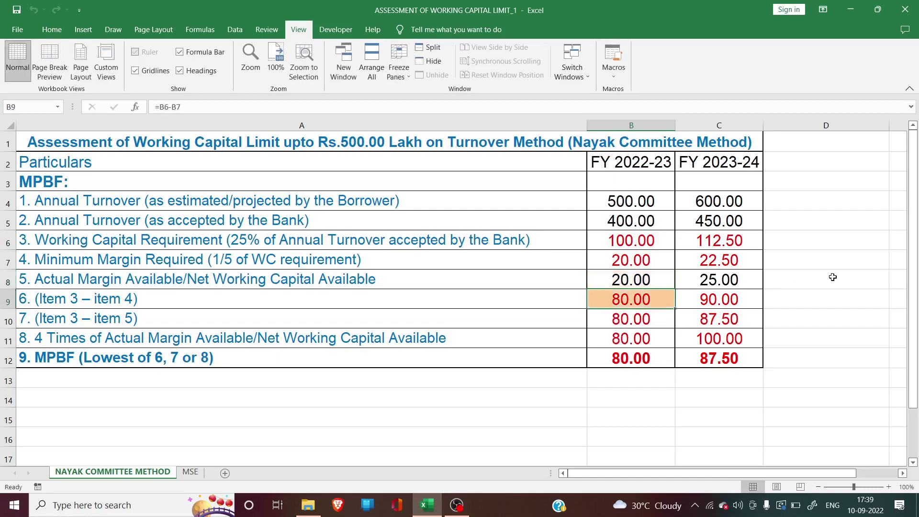
{"action": "left_click", "coordinate": [644, 361]}
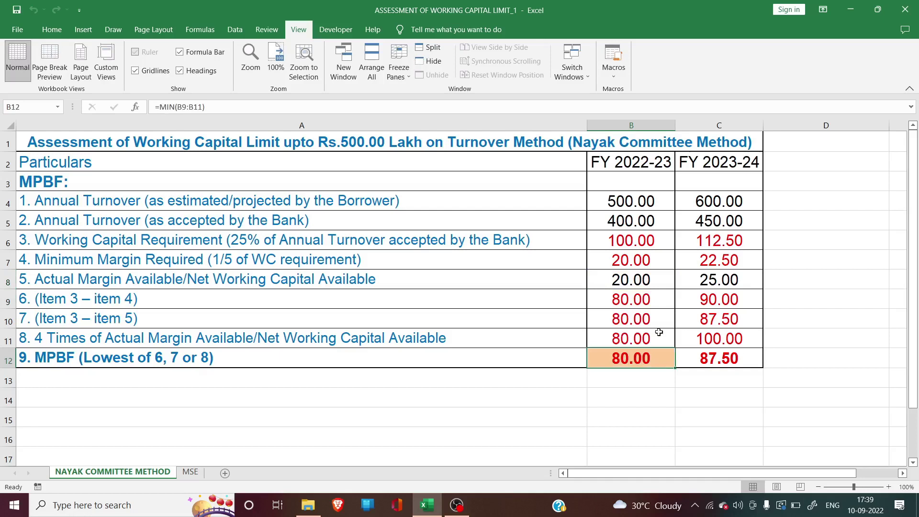
{"action": "left_click", "coordinate": [655, 299]}
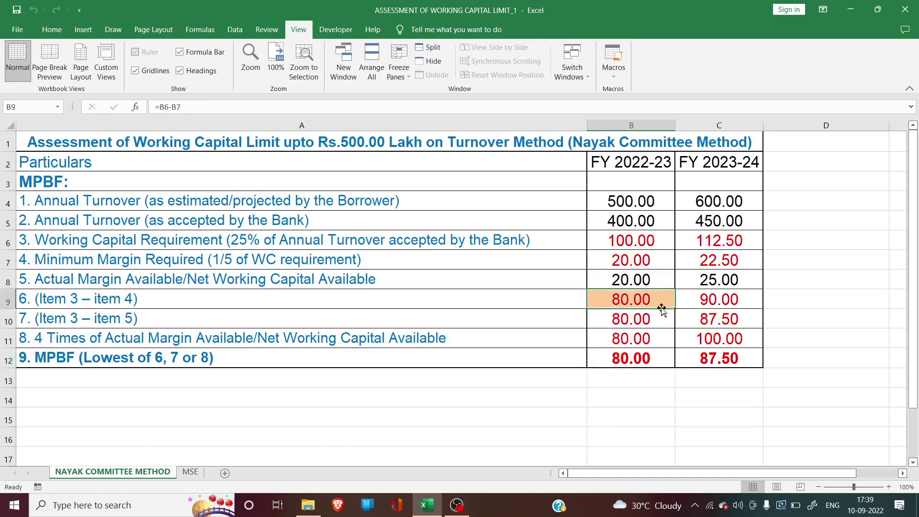
{"action": "left_click", "coordinate": [652, 321]}
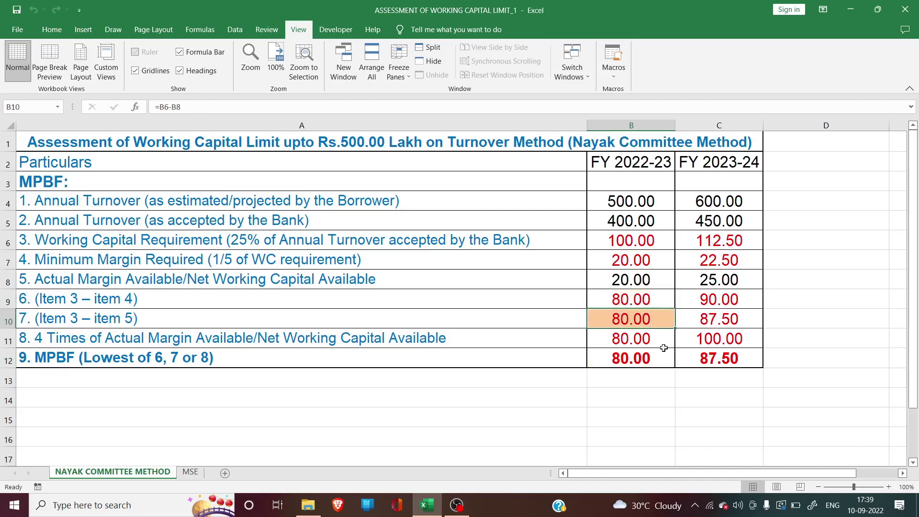
{"action": "left_click", "coordinate": [659, 341]}
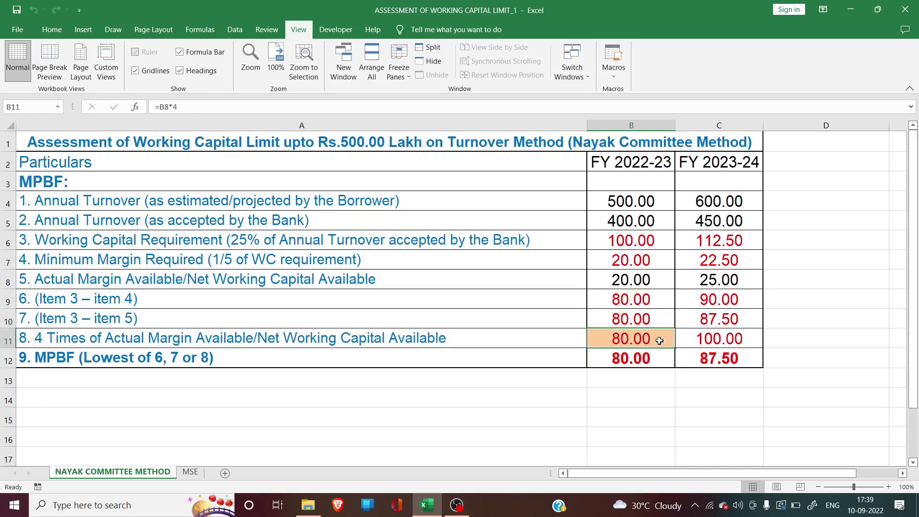
{"action": "left_click", "coordinate": [652, 355]}
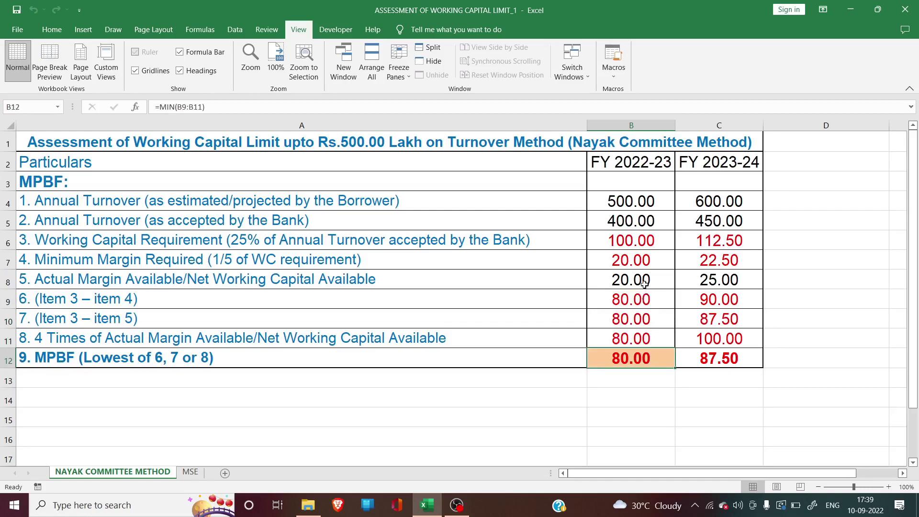
Step: Try an actual margin available of 30 for FY 2022-23 and check the effect on the MPBF
{"action": "left_click", "coordinate": [654, 276]}
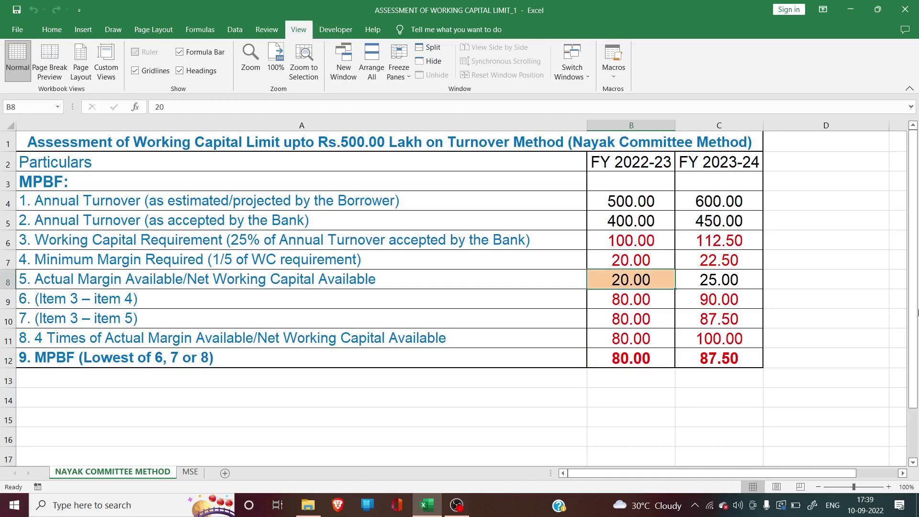
{"action": "type", "text": "30"}
{"action": "key", "text": "Return"}
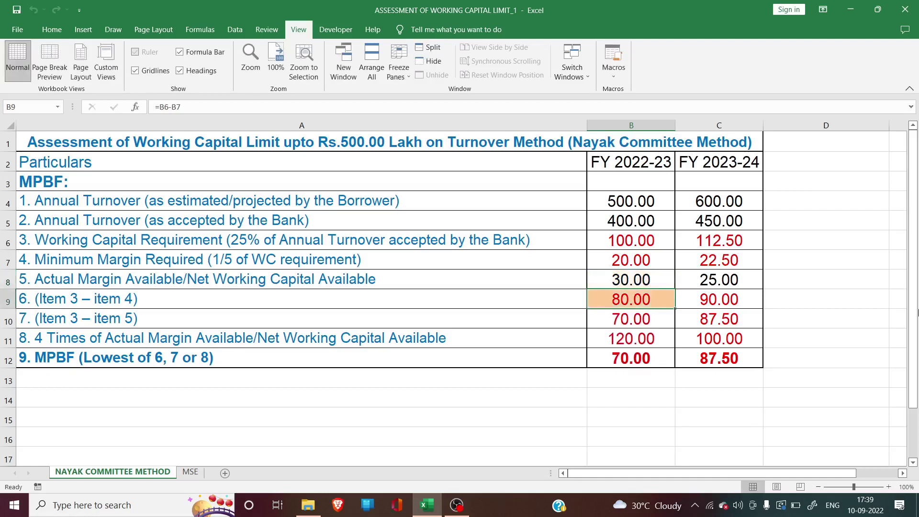
{"action": "left_click", "coordinate": [601, 358]}
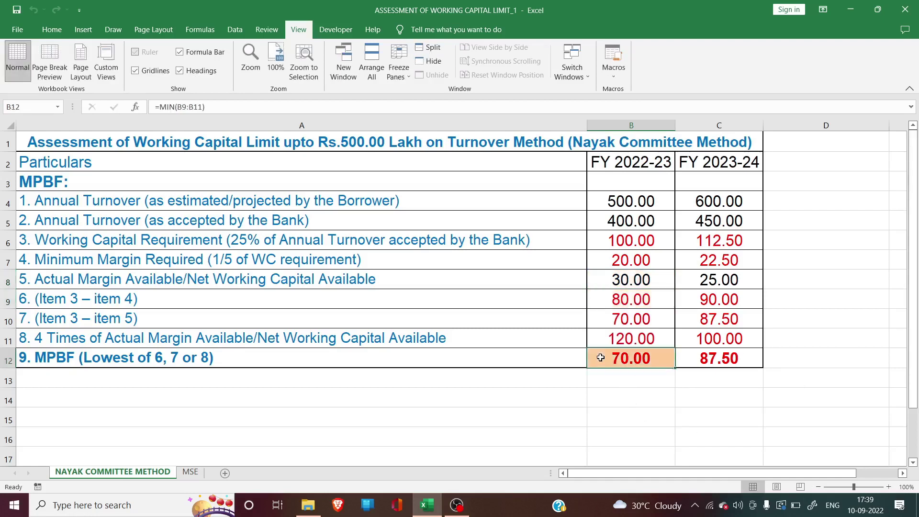
Step: Set the actual margin/net working capital available for FY 2022-23 to 15 and check the MPBF against it
{"action": "left_click", "coordinate": [659, 279]}
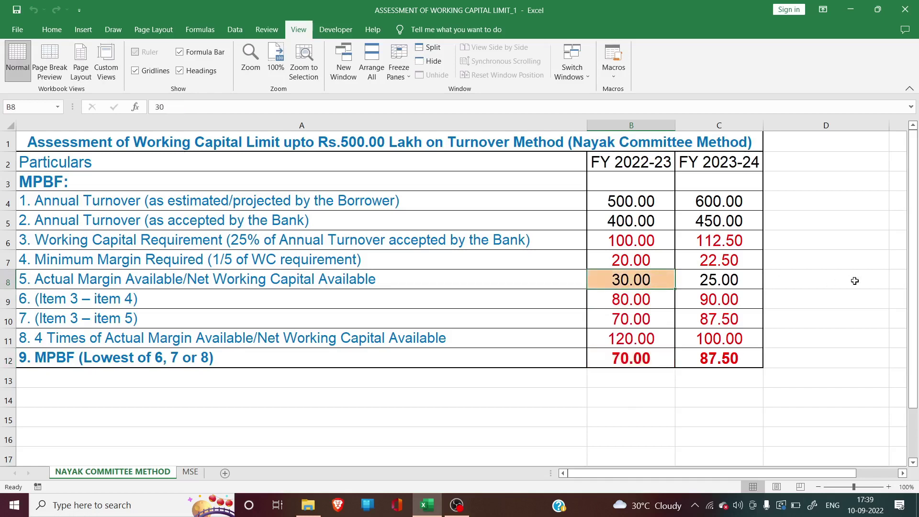
{"action": "type", "text": "15"}
{"action": "key", "text": "Return"}
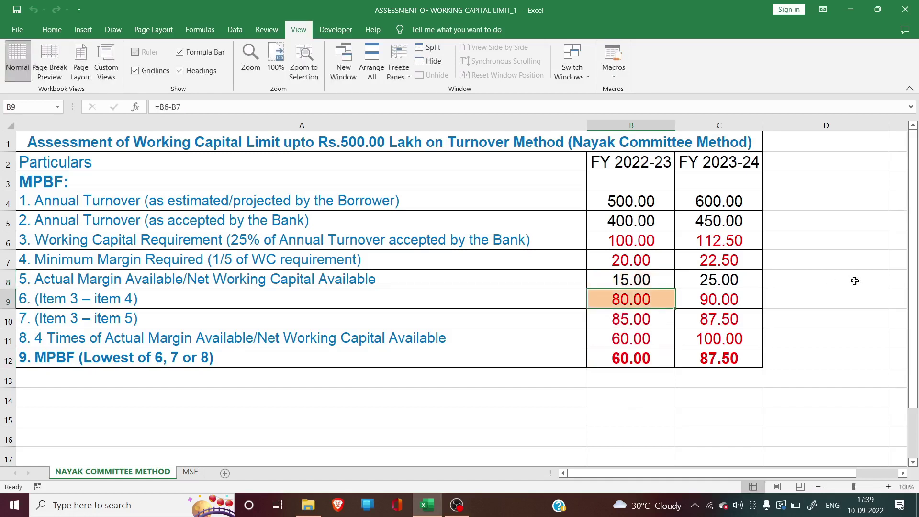
{"action": "left_click", "coordinate": [625, 354]}
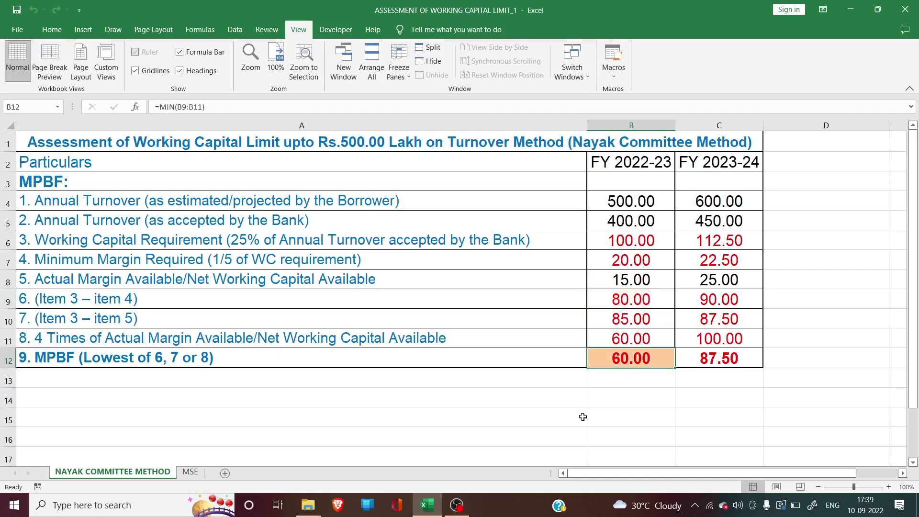
{"action": "left_click", "coordinate": [663, 277]}
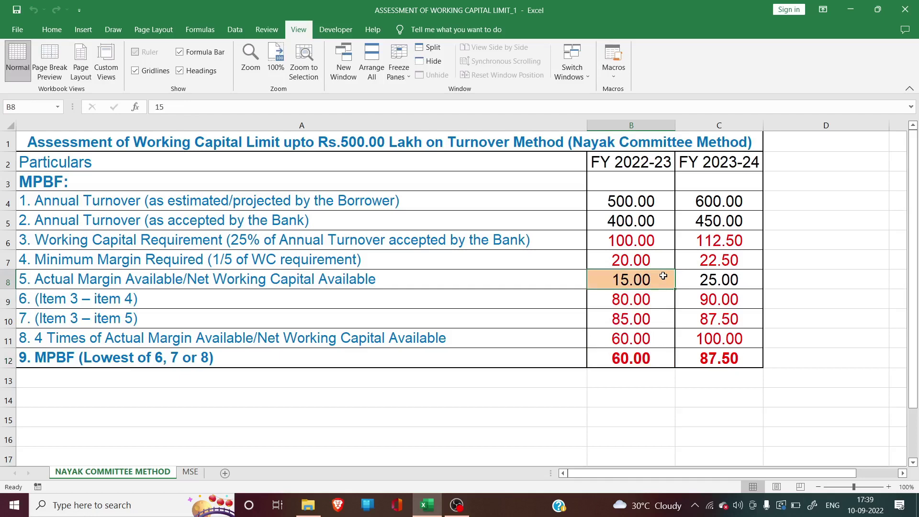
{"action": "left_click", "coordinate": [653, 356]}
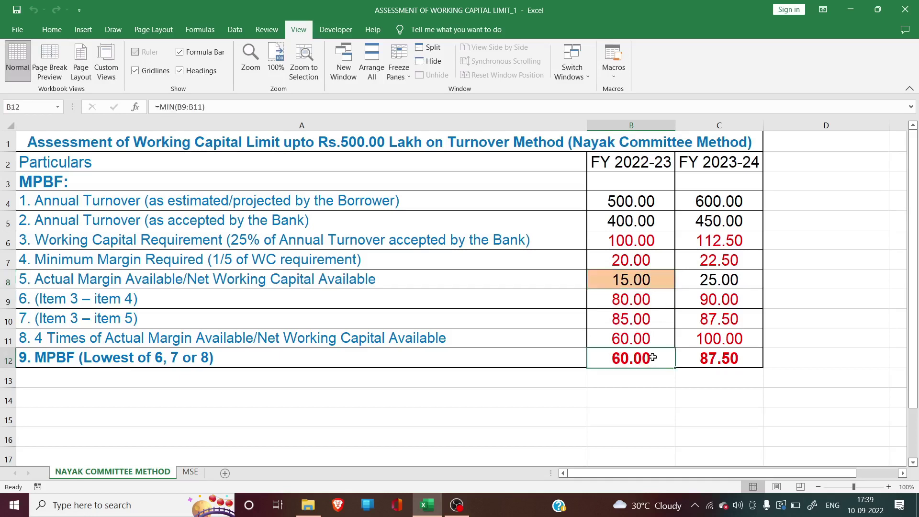
Step: Review the Nayak Committee worksheet's title, financial years, projected and accepted turnovers, and items 6 and 7 for FY 2023-24
{"action": "left_click", "coordinate": [725, 280]}
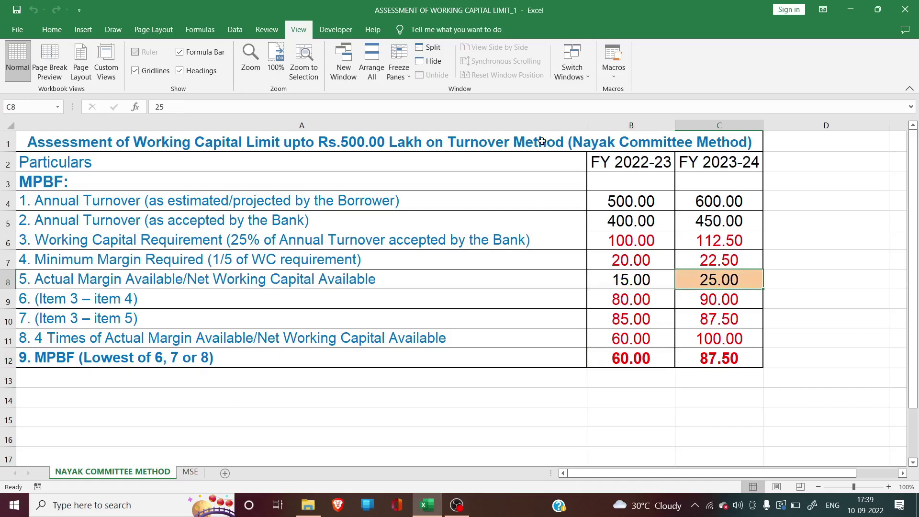
{"action": "left_click", "coordinate": [525, 138]}
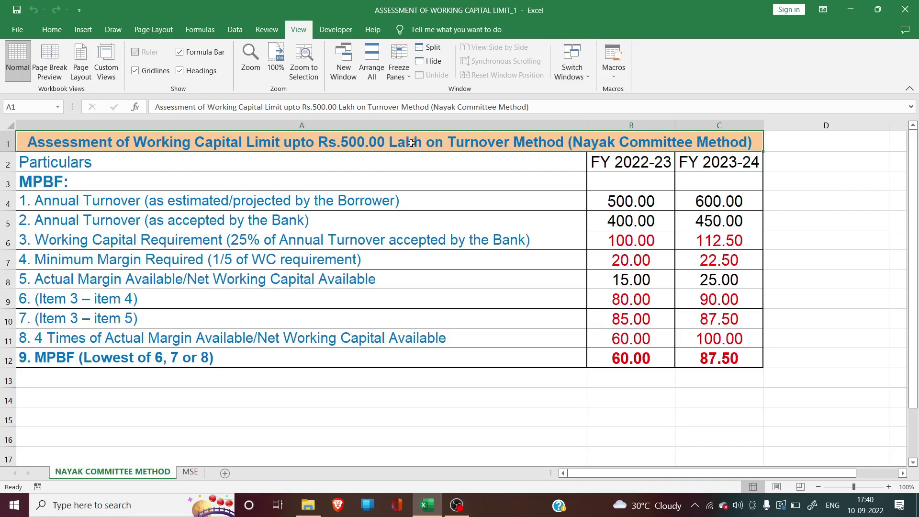
{"action": "left_click", "coordinate": [623, 200]}
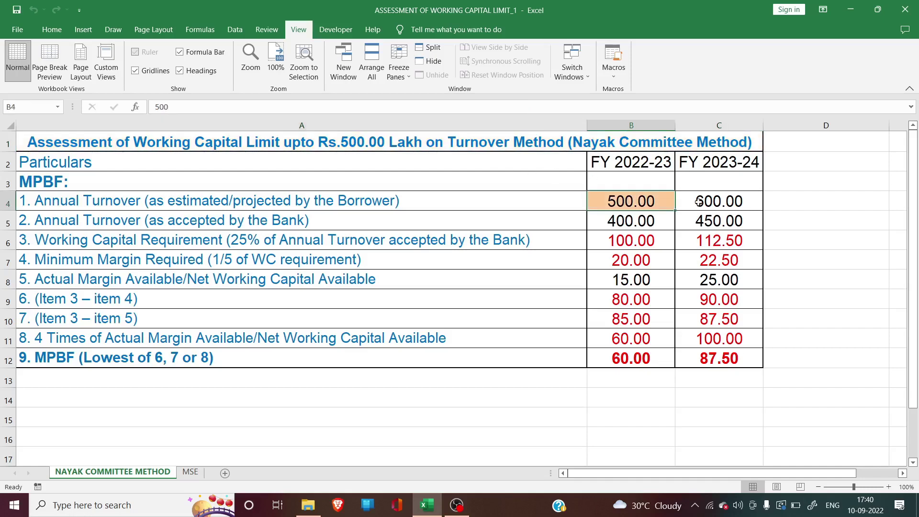
{"action": "left_click", "coordinate": [728, 197]}
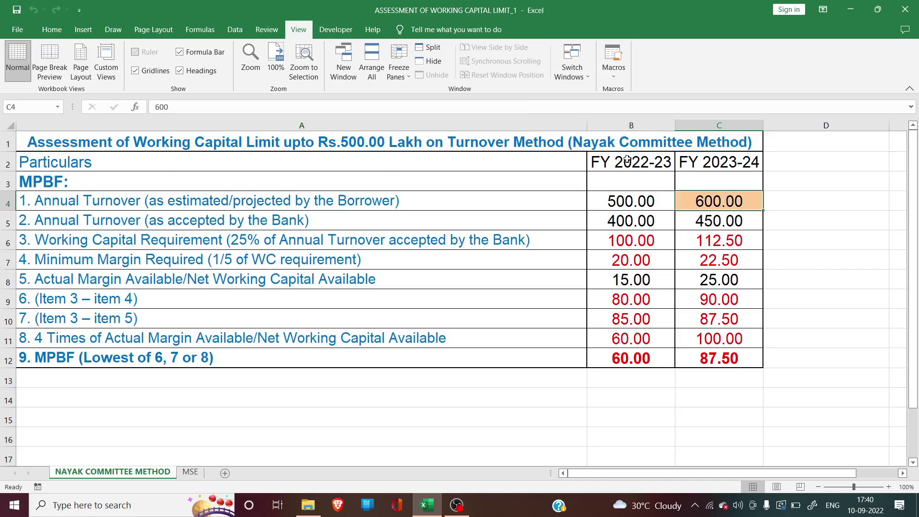
{"action": "left_click", "coordinate": [607, 166]}
{"action": "left_click", "coordinate": [731, 158]}
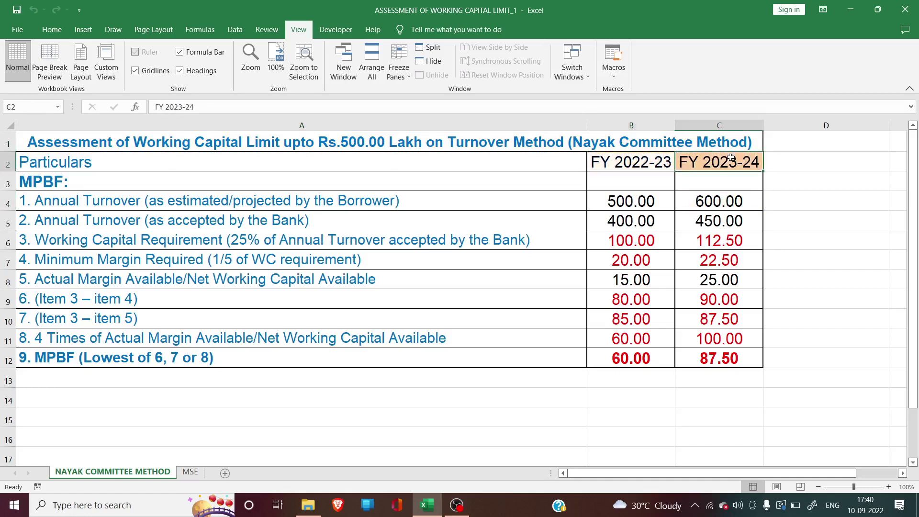
{"action": "left_click", "coordinate": [600, 219]}
{"action": "left_click", "coordinate": [729, 219]}
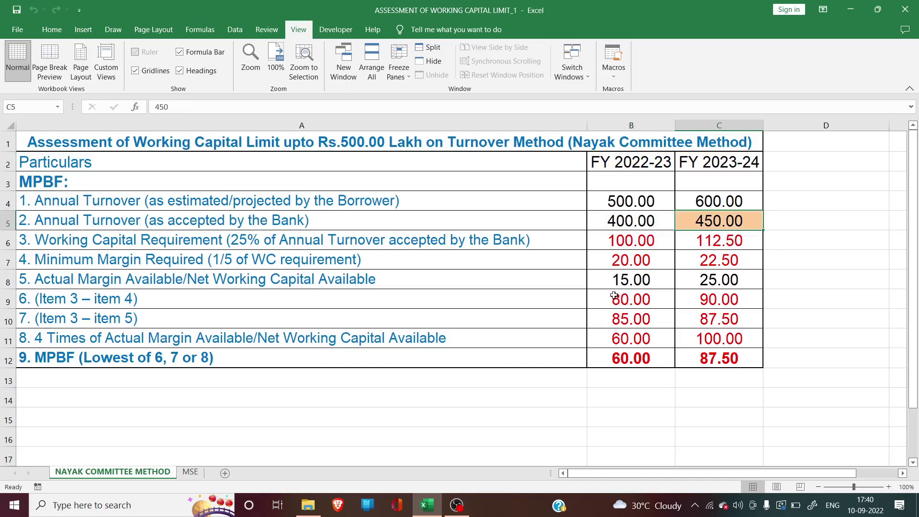
{"action": "left_click", "coordinate": [760, 298]}
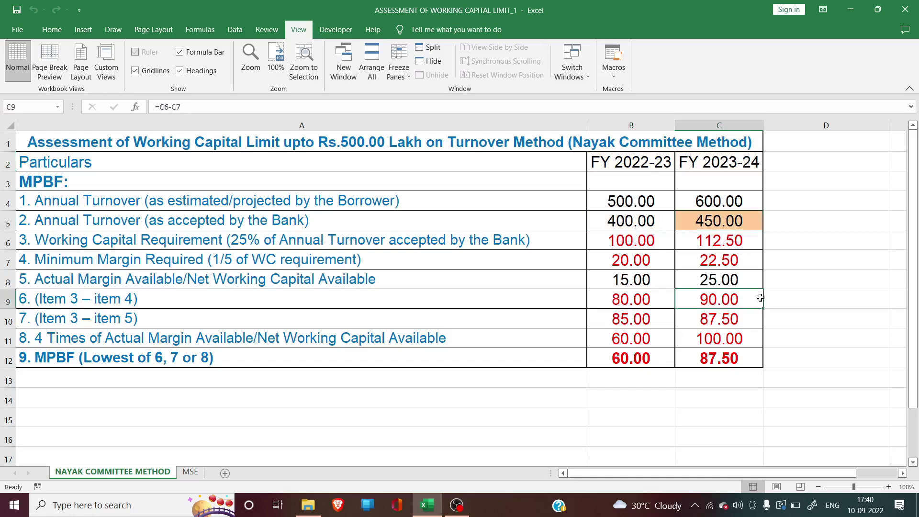
{"action": "left_click", "coordinate": [756, 317]}
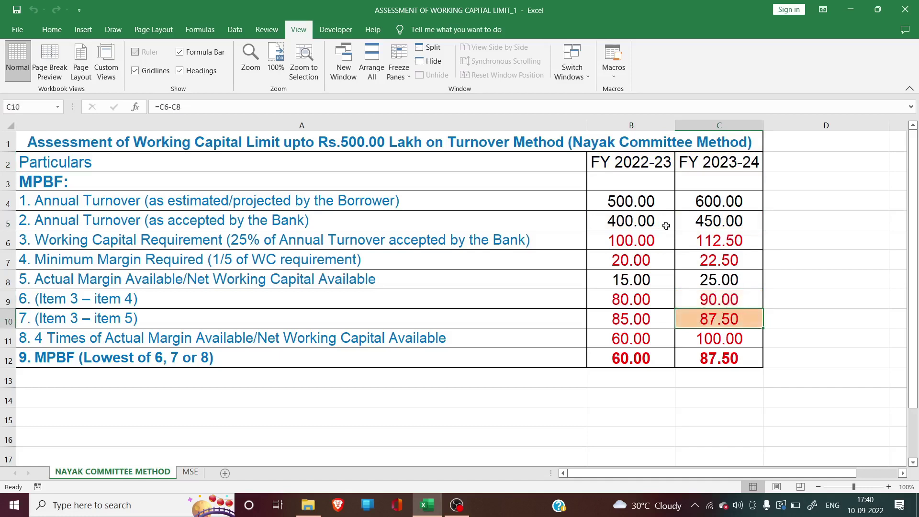
Step: Recheck the turnover and actual margin entries against the resulting MPBF for FY 2022-23 and FY 2023-24
{"action": "left_click", "coordinate": [621, 199]}
{"action": "left_click", "coordinate": [713, 199]}
{"action": "left_click", "coordinate": [631, 219]}
{"action": "left_click", "coordinate": [611, 282]}
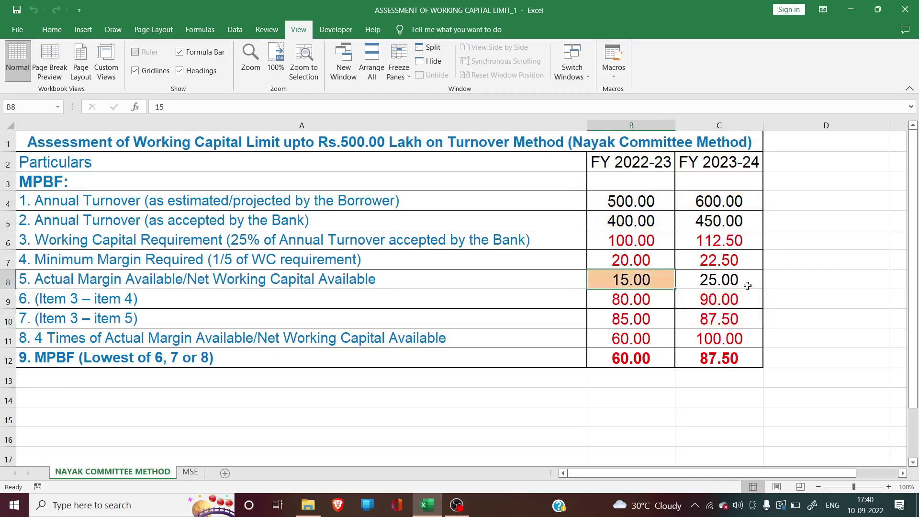
{"action": "left_click", "coordinate": [620, 364]}
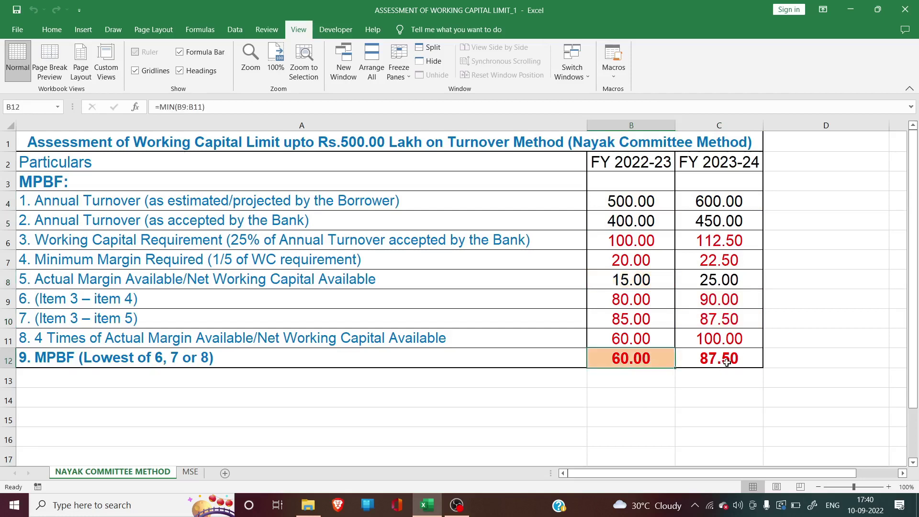
{"action": "left_click", "coordinate": [723, 363]}
{"action": "left_click", "coordinate": [629, 379]}
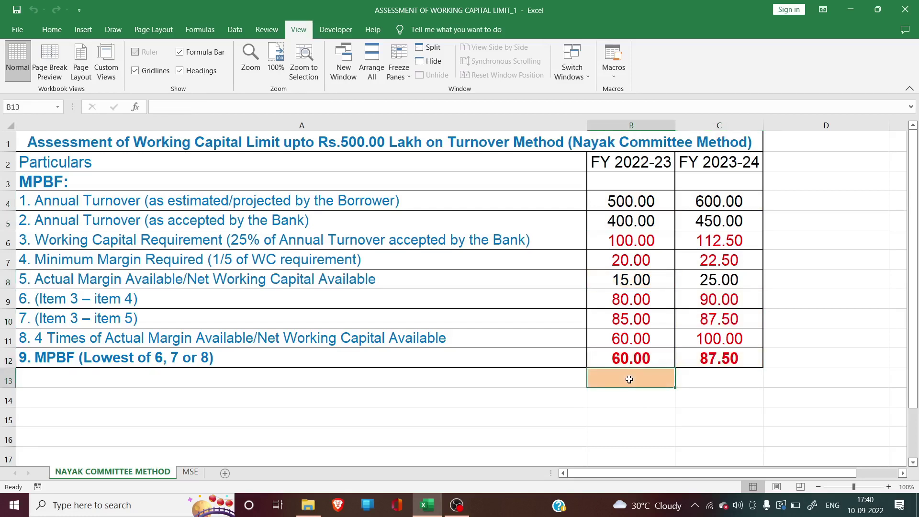
{"action": "left_click", "coordinate": [514, 378]}
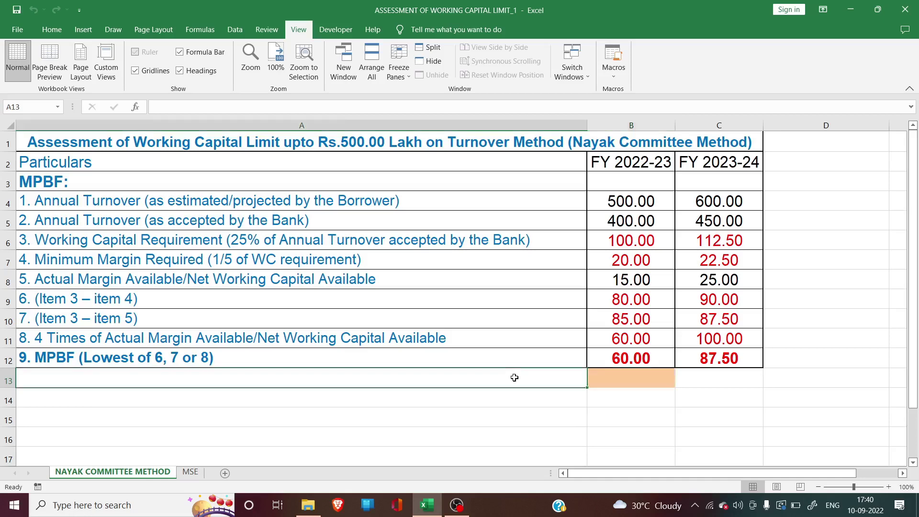
Step: Open the MSE worksheet and examine its Modified Turnover Method title and the digital and non-digital turnover columns
{"action": "left_click", "coordinate": [193, 471]}
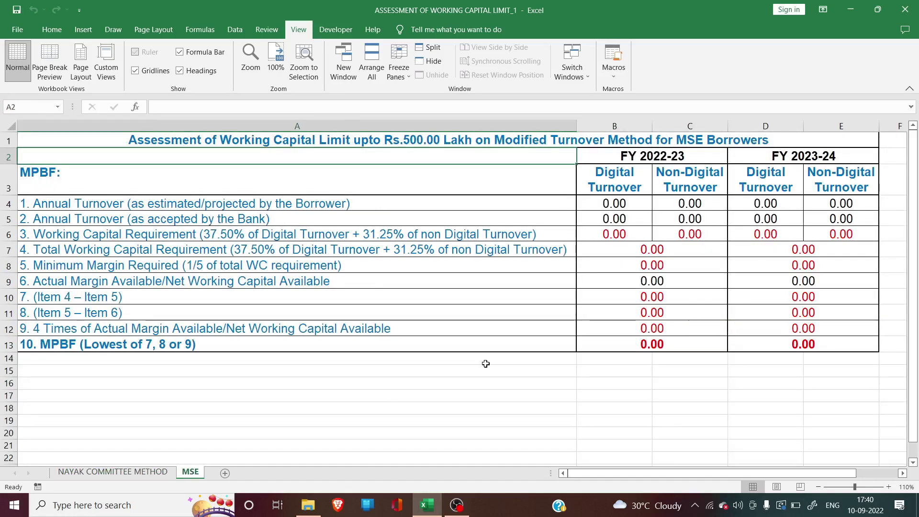
{"action": "left_click", "coordinate": [673, 140]}
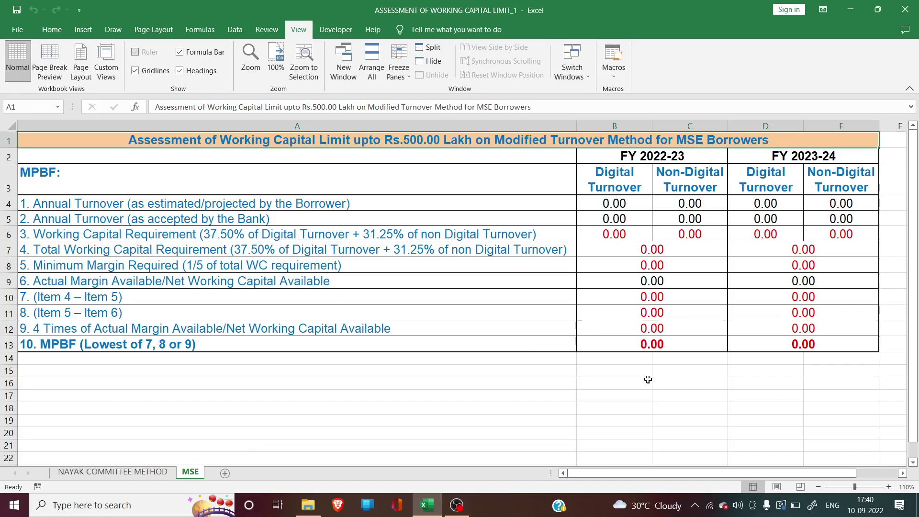
{"action": "left_click", "coordinate": [627, 173]}
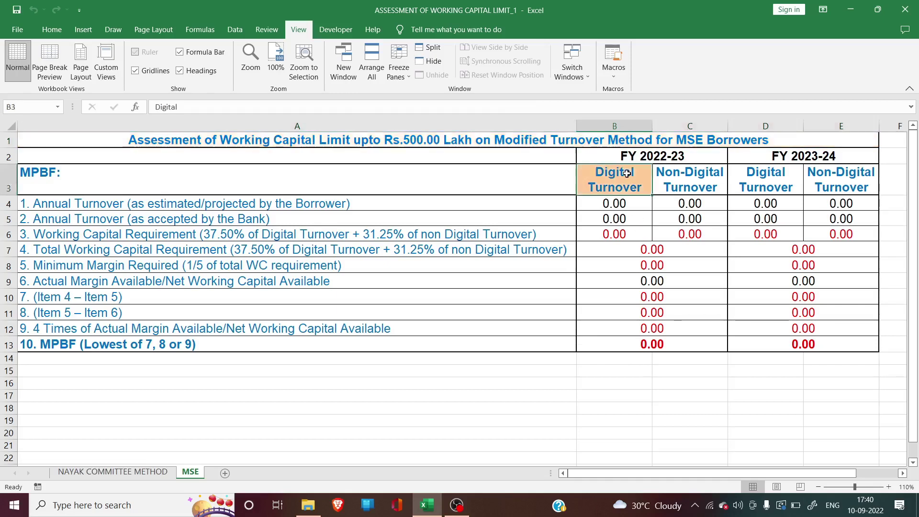
{"action": "left_click", "coordinate": [672, 175]}
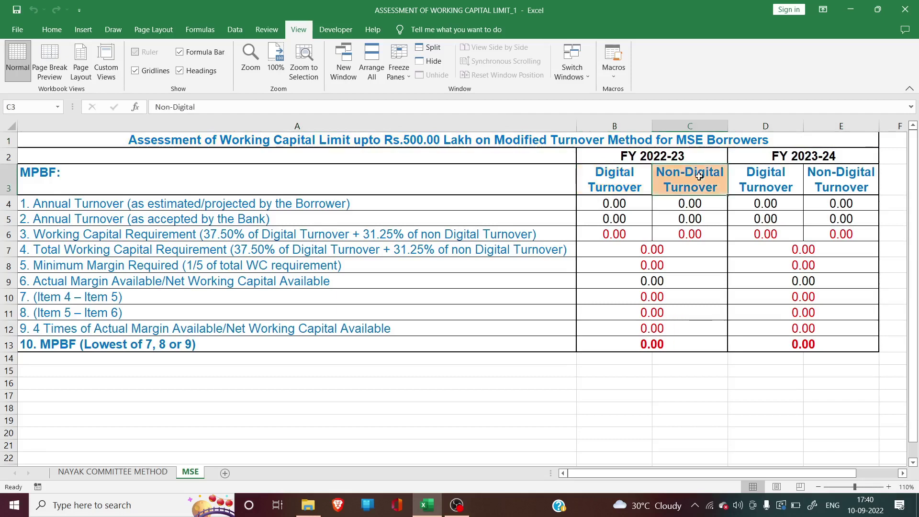
{"action": "left_click", "coordinate": [598, 181]}
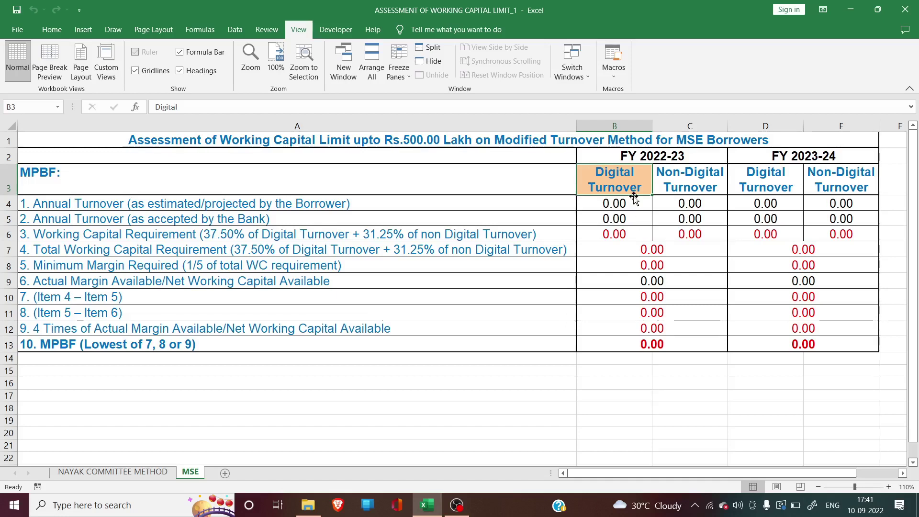
{"action": "left_click", "coordinate": [694, 179]}
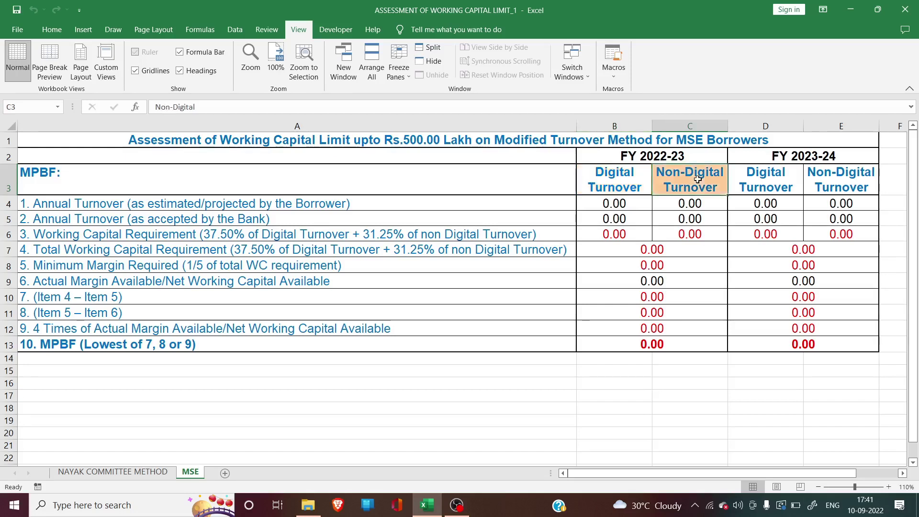
{"action": "left_click", "coordinate": [634, 373]}
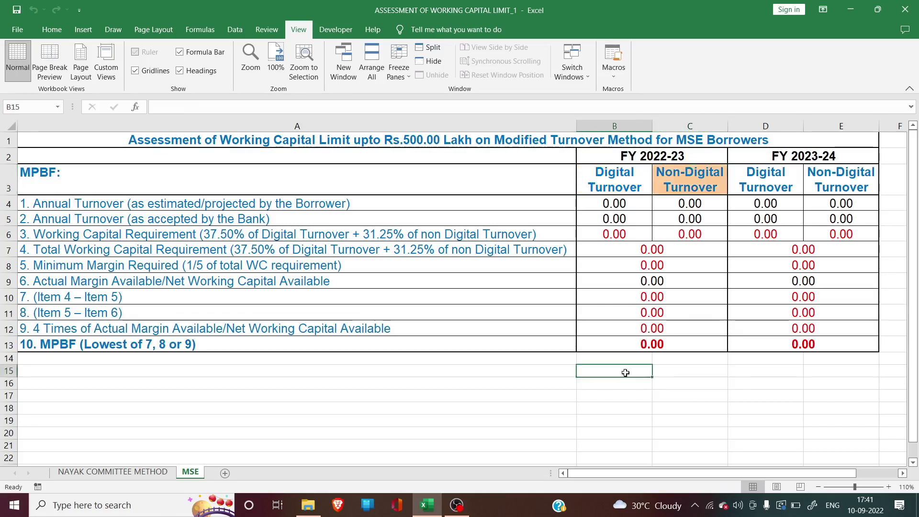
{"action": "left_click", "coordinate": [703, 174]}
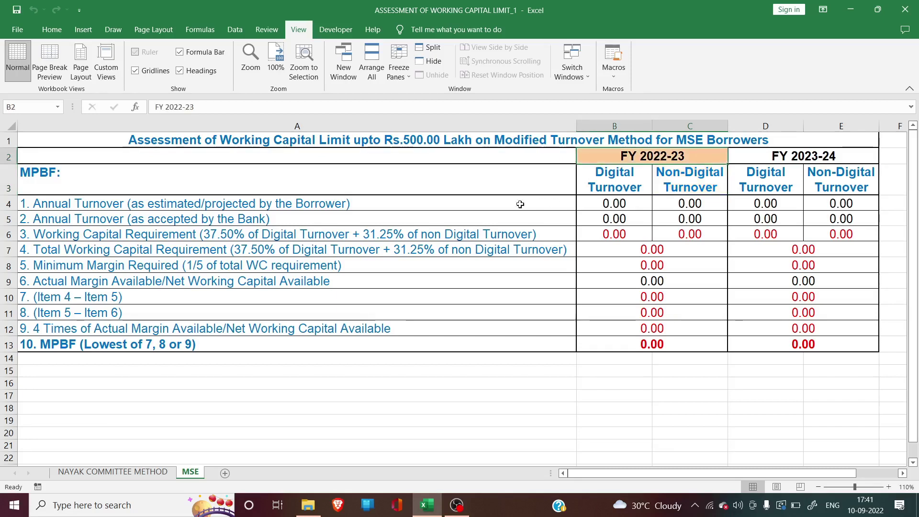
Step: Enter the borrower's projected digital and non-digital annual turnover: 200 and 300 for FY 2022-23, 250 and 400 for FY 2023-24
{"action": "left_click", "coordinate": [594, 204]}
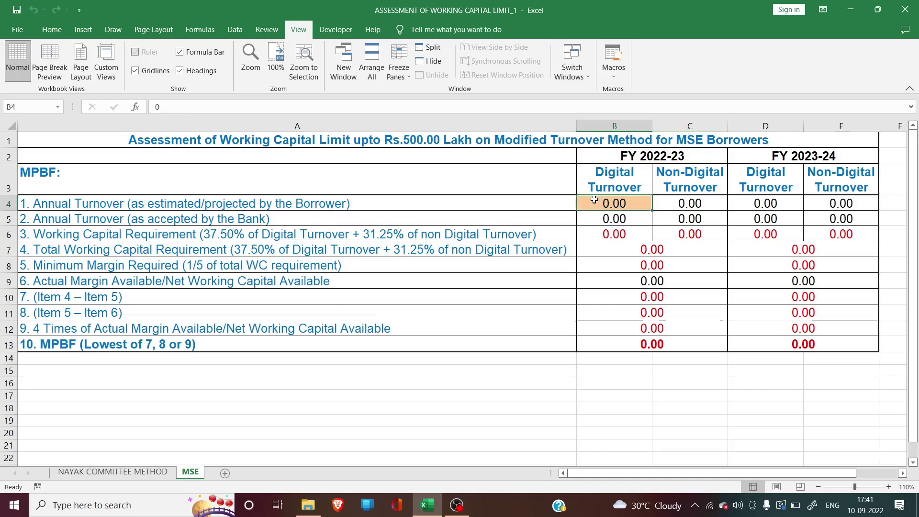
{"action": "left_click", "coordinate": [696, 205]}
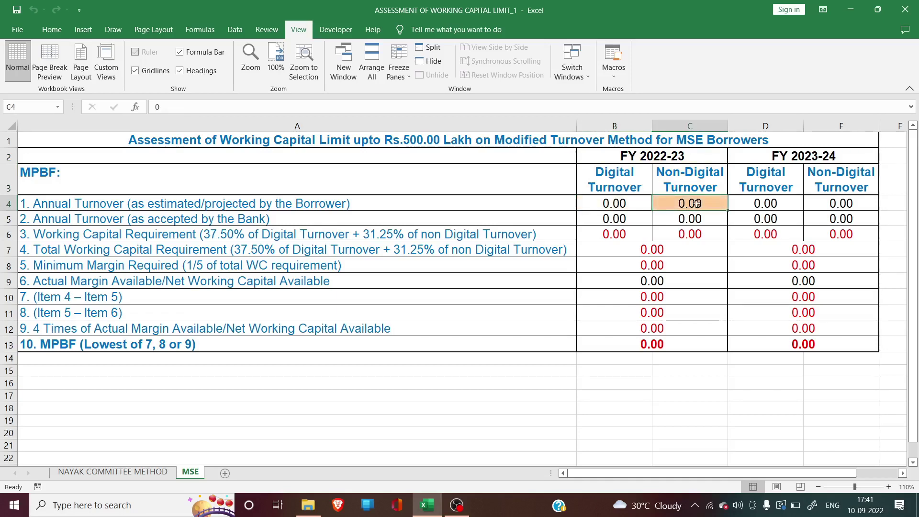
{"action": "left_click", "coordinate": [599, 203]}
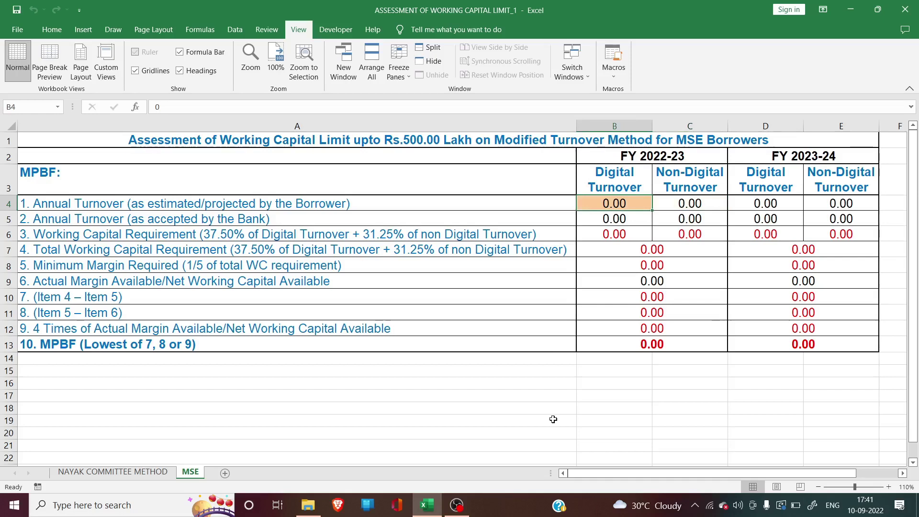
{"action": "type", "text": "200"}
{"action": "key", "text": "Tab"}
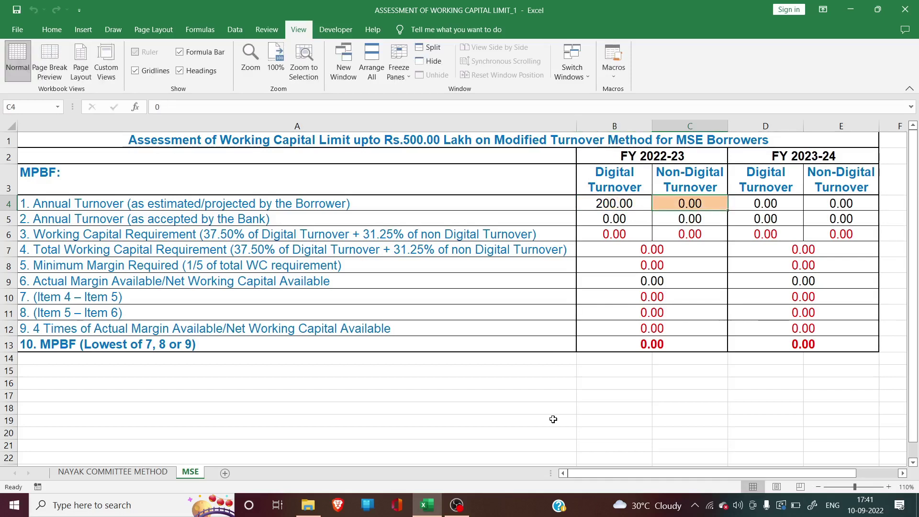
{"action": "type", "text": "300"}
{"action": "key", "text": "Tab"}
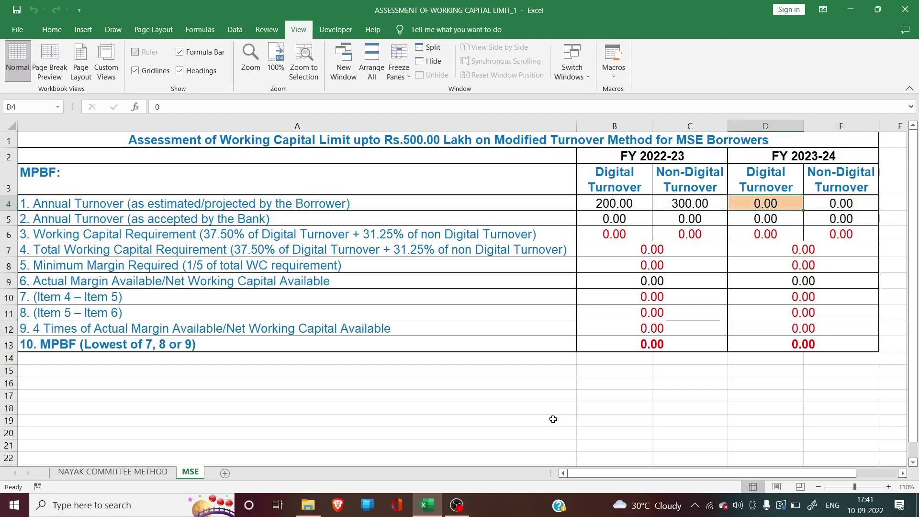
{"action": "type", "text": "250"}
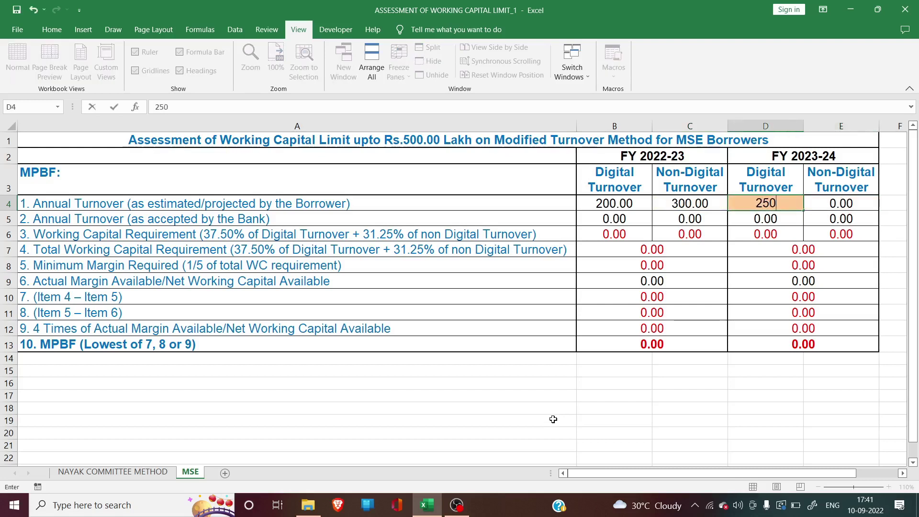
{"action": "key", "text": "Tab"}
{"action": "type", "text": "400"}
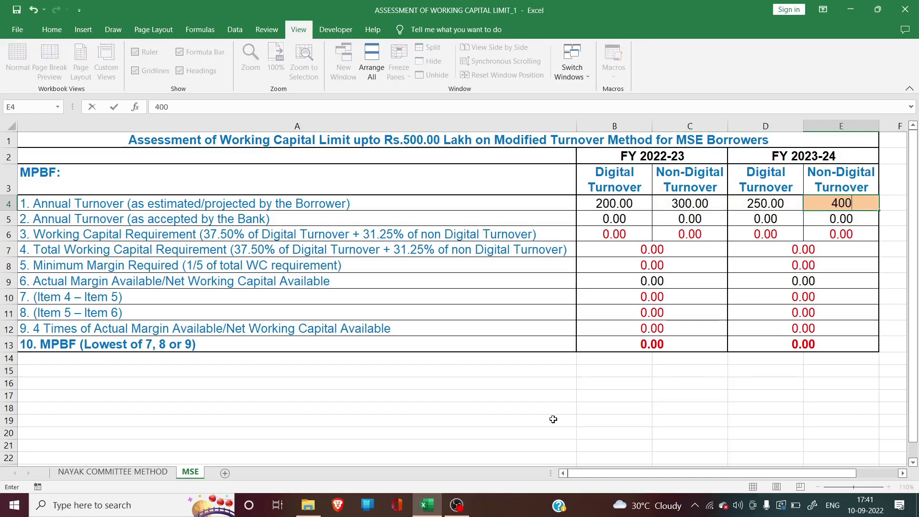
{"action": "key", "text": "Return"}
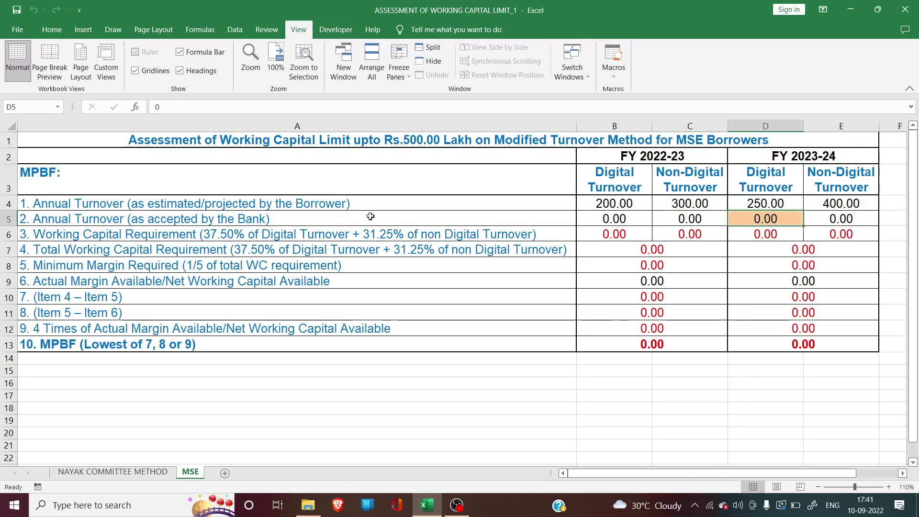
Step: Enter the annual turnover accepted by the bank for FY 2022-23 as 180 digital and 340 non-digital
{"action": "left_click", "coordinate": [289, 218]}
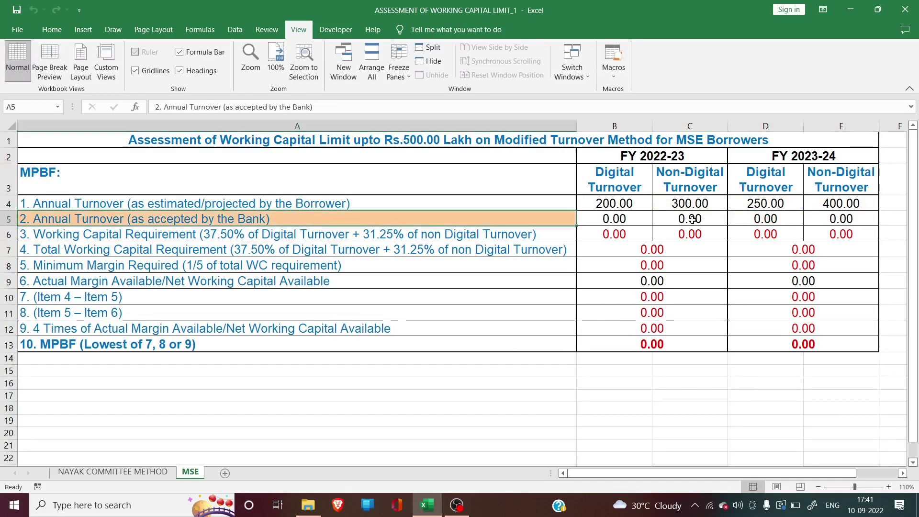
{"action": "left_click", "coordinate": [623, 204]}
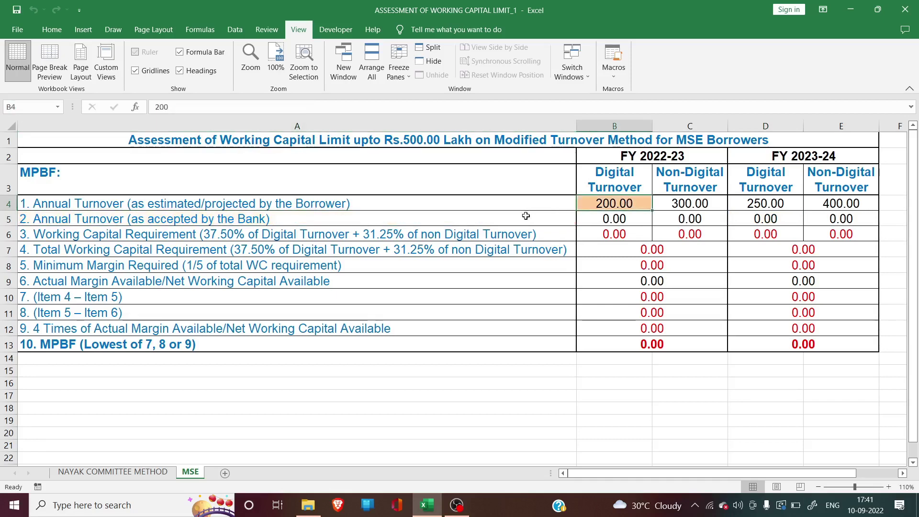
{"action": "left_click", "coordinate": [502, 219]}
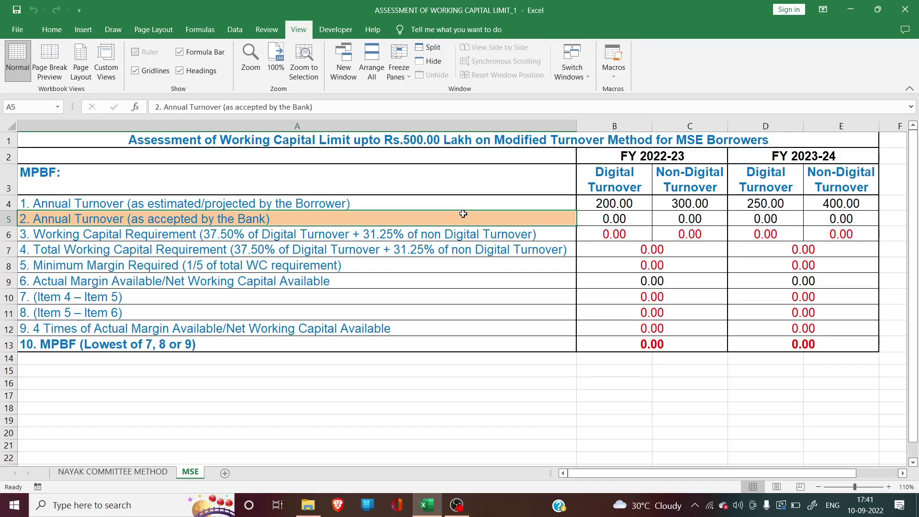
{"action": "left_click", "coordinate": [617, 219]}
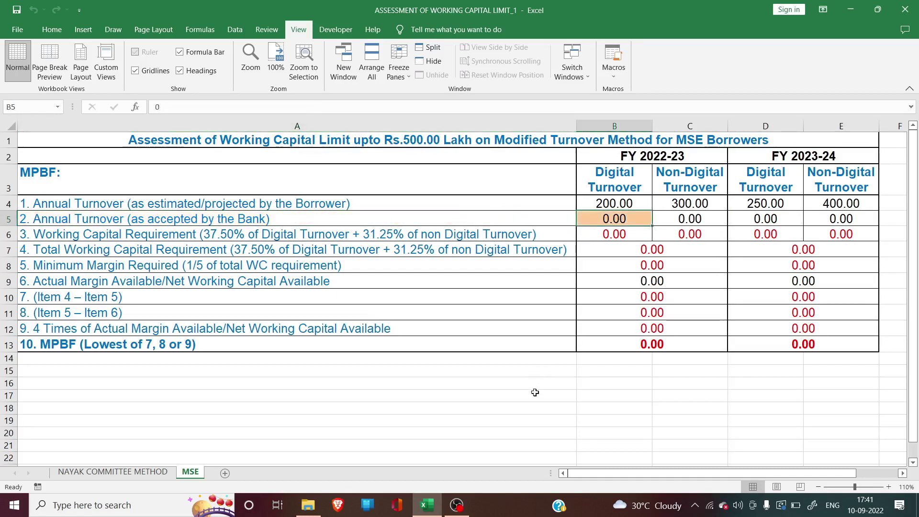
{"action": "type", "text": "180"}
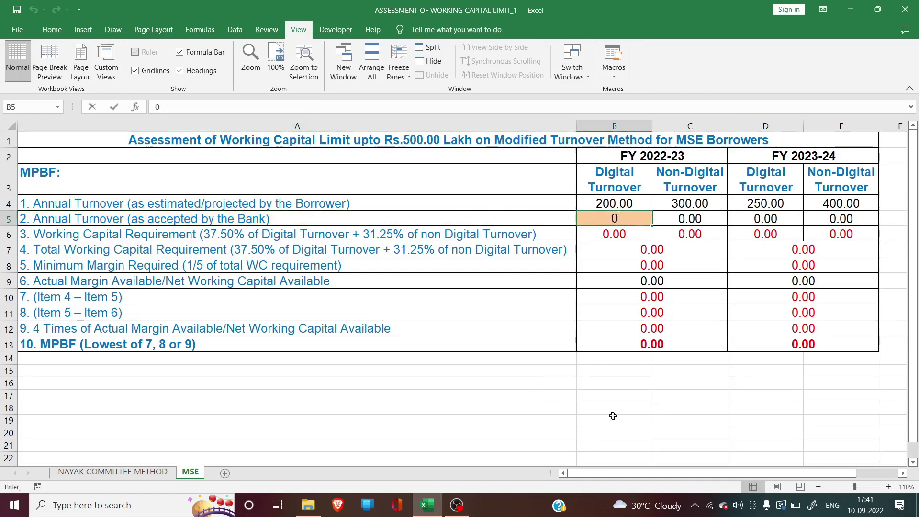
{"action": "key", "text": "Tab"}
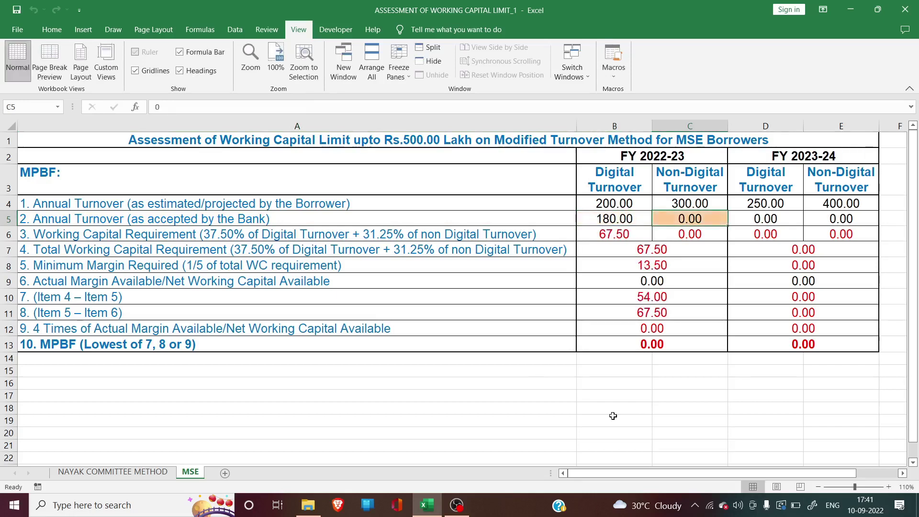
{"action": "type", "text": "340"}
{"action": "key", "text": "Tab"}
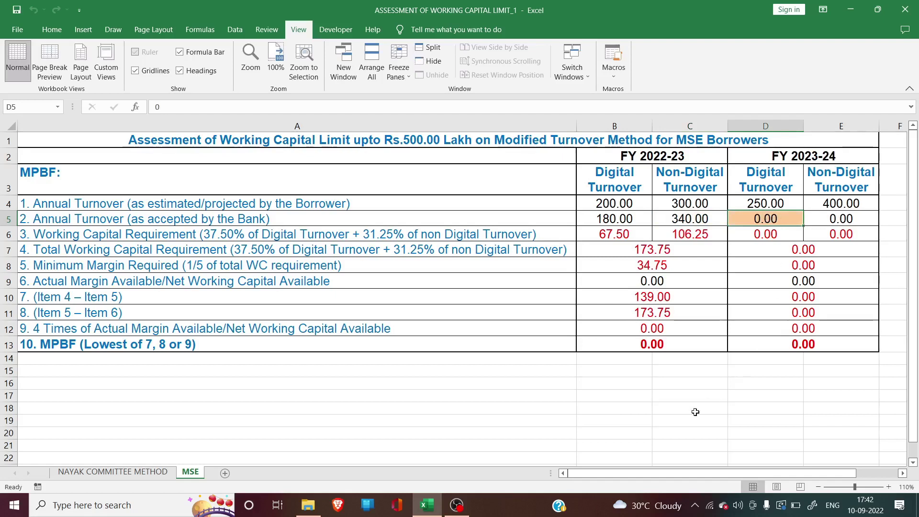
Step: Enter the annual turnover accepted by the bank for FY 2023-24 as 200 digital and 350 non-digital
{"action": "type", "text": "200"}
{"action": "key", "text": "Tab"}
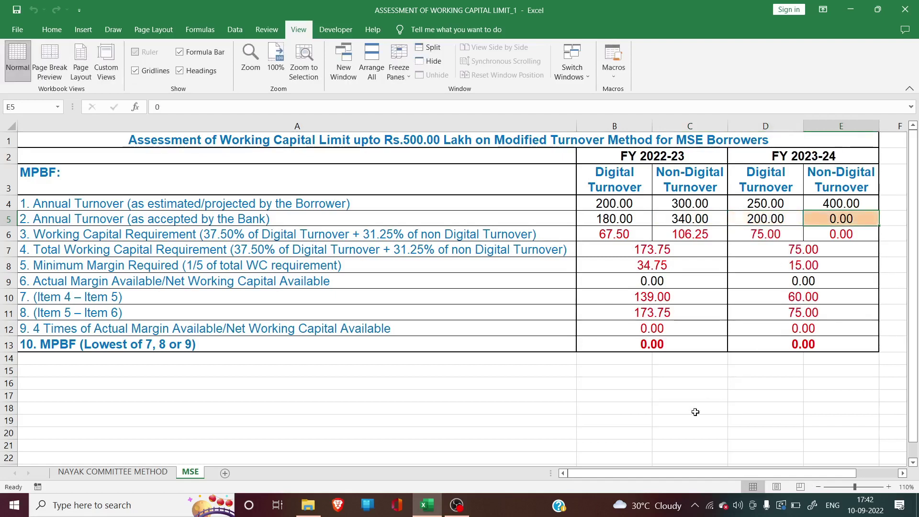
{"action": "type", "text": "3"}
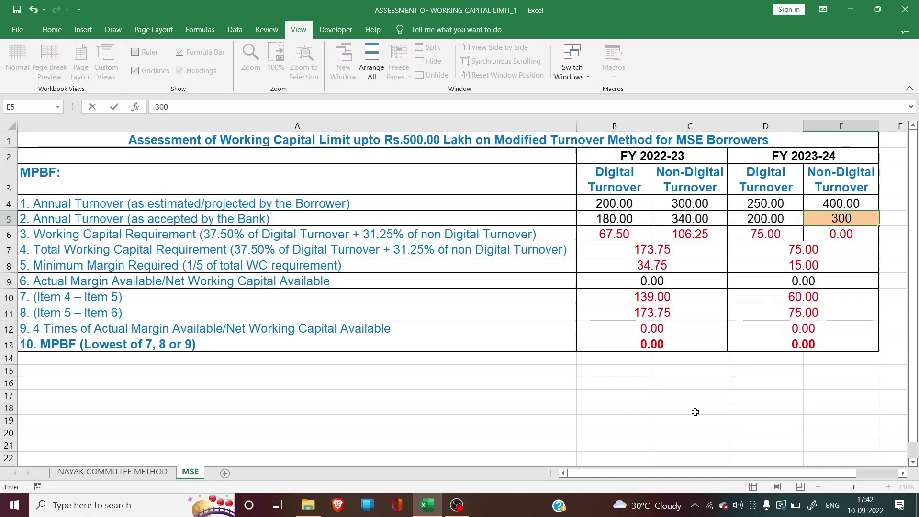
{"action": "key", "text": "BackSpace"}
{"action": "key", "text": "BackSpace"}
{"action": "type", "text": "350"}
{"action": "key", "text": "Return"}
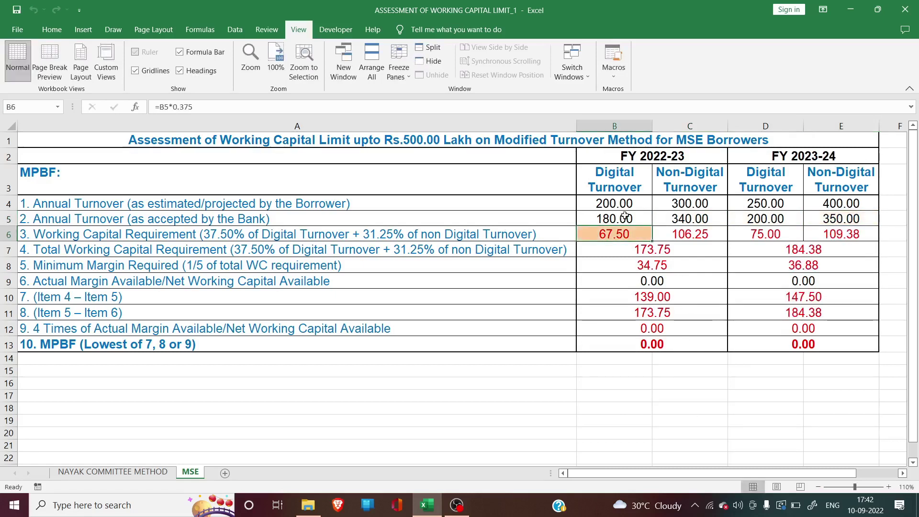
Step: Examine how the FY 2022-23 working capital requirement applies 37.50% to accepted digital turnover and 31.25% to non-digital turnover
{"action": "left_click", "coordinate": [335, 234]}
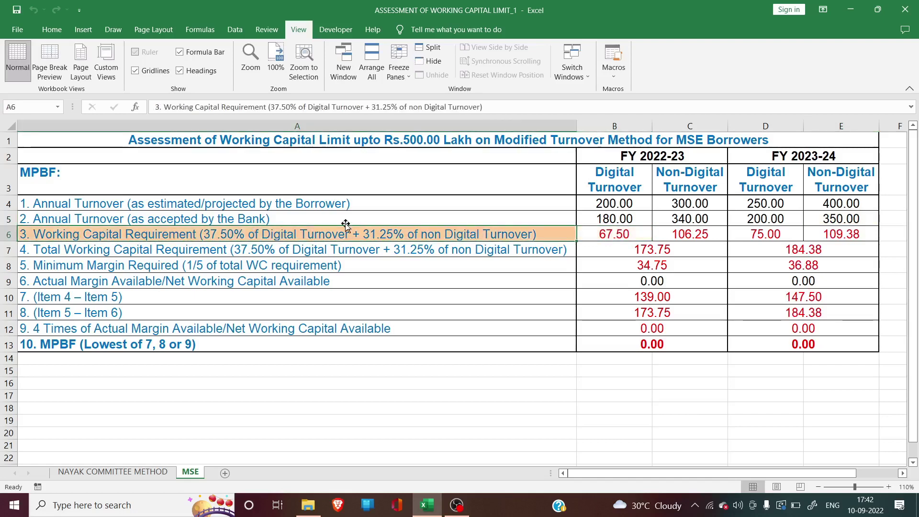
{"action": "key", "text": "Right"}
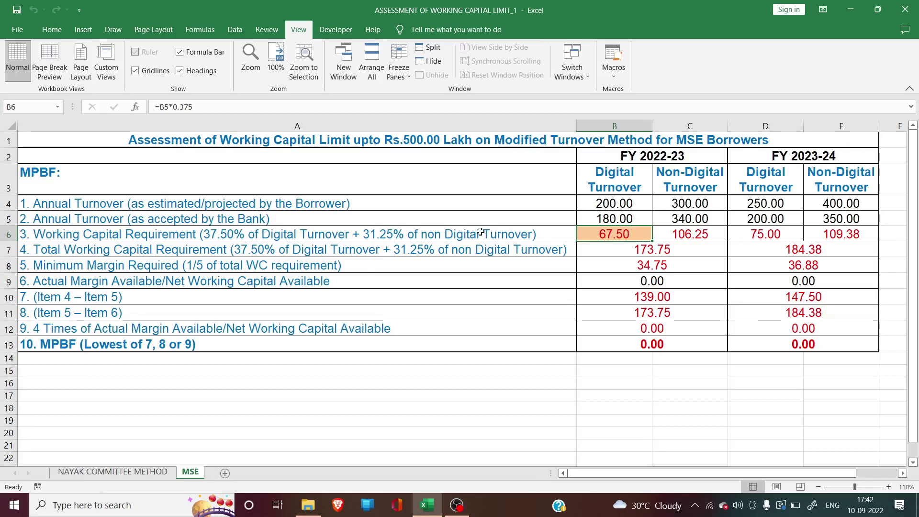
{"action": "left_click", "coordinate": [680, 235]}
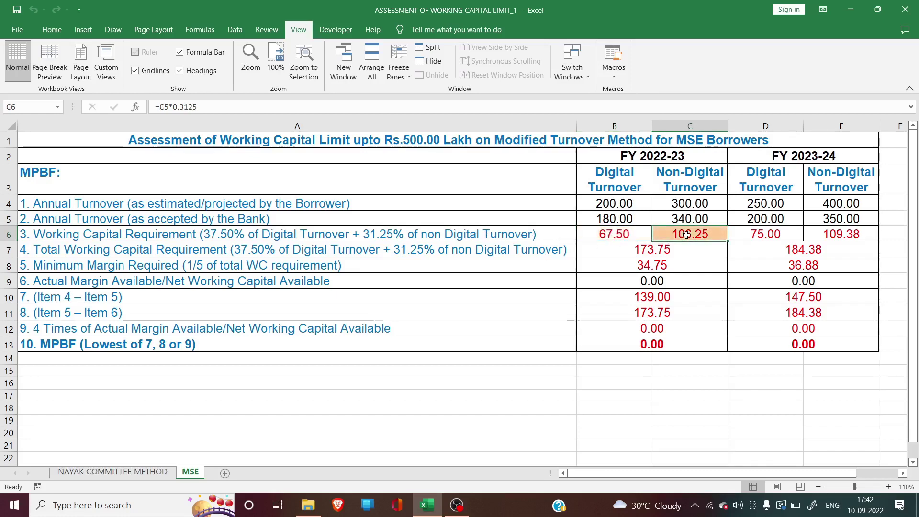
{"action": "left_click", "coordinate": [622, 234]}
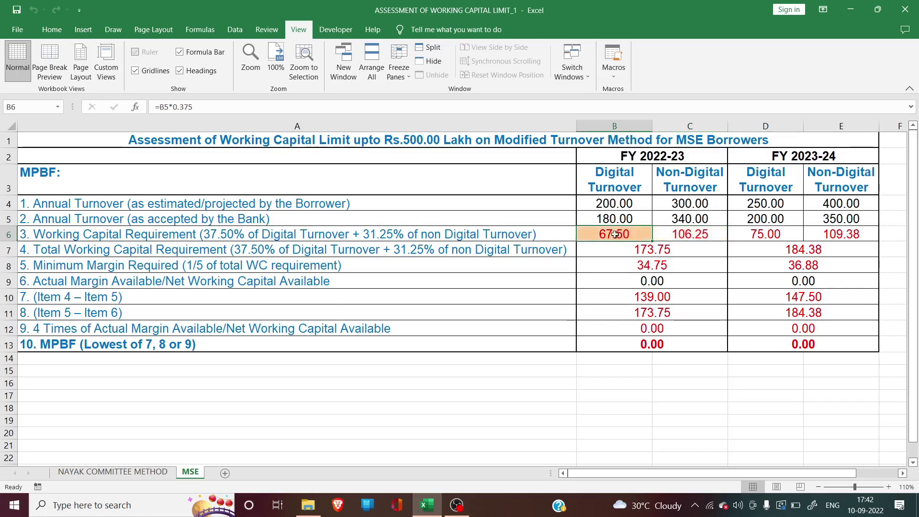
{"action": "left_click", "coordinate": [638, 222]}
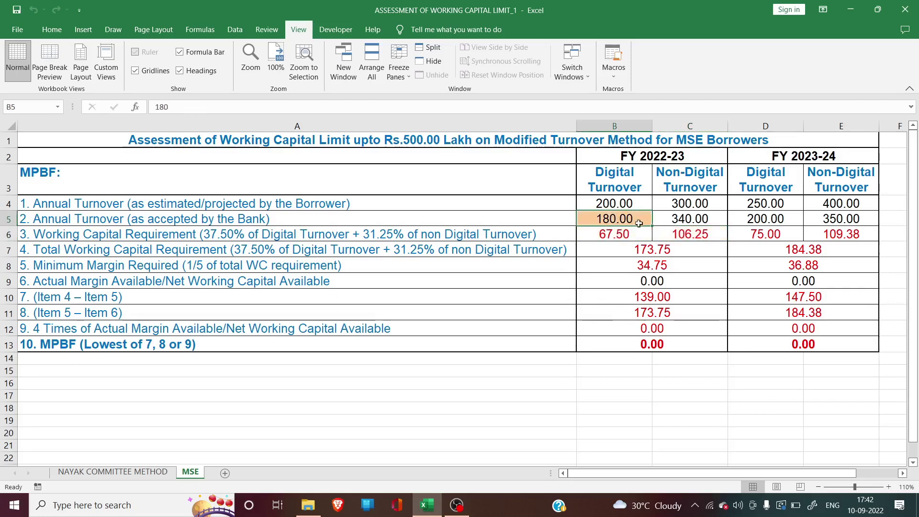
{"action": "left_click", "coordinate": [259, 229]}
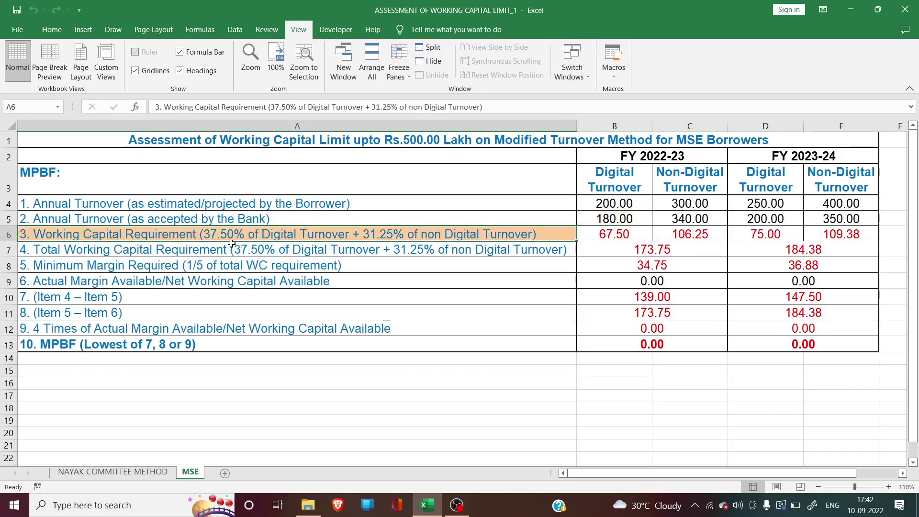
{"action": "left_click", "coordinate": [627, 235]}
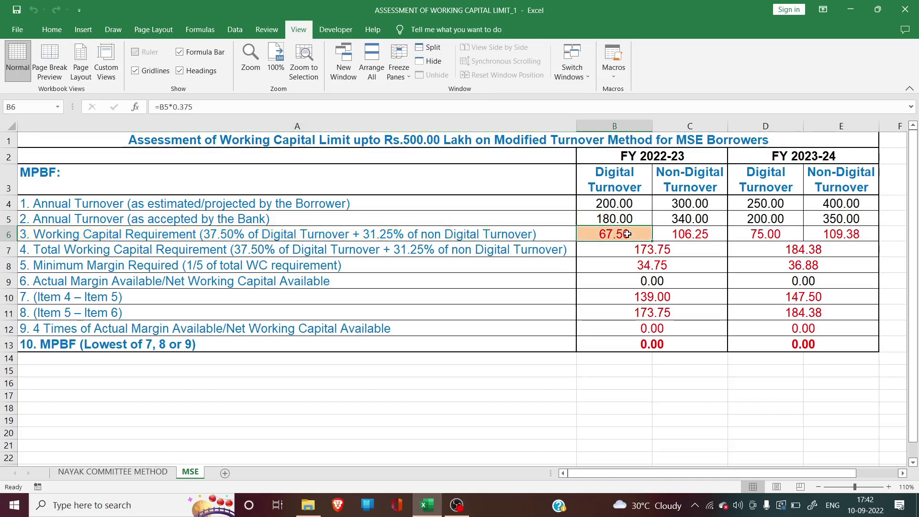
{"action": "left_click", "coordinate": [705, 239]}
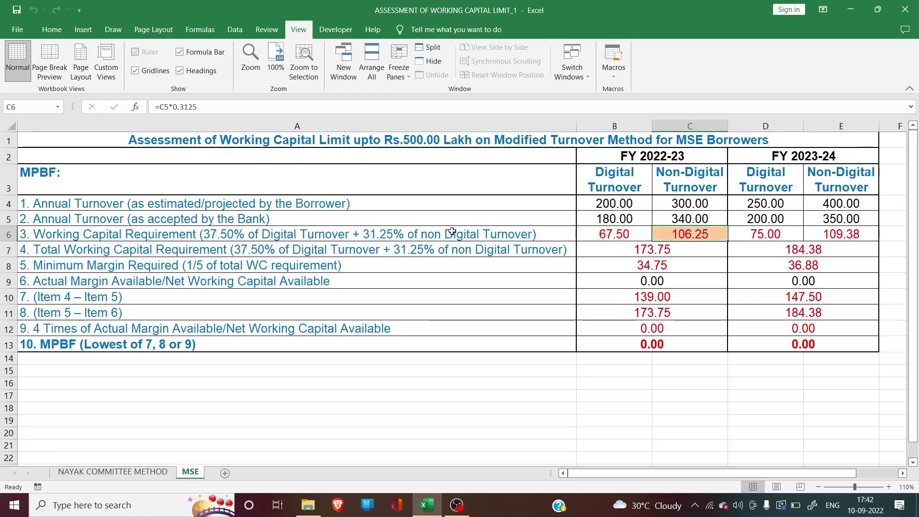
Step: Correct the bank-accepted non-digital turnover for FY 2022-23 to 240
{"action": "left_click", "coordinate": [691, 218]}
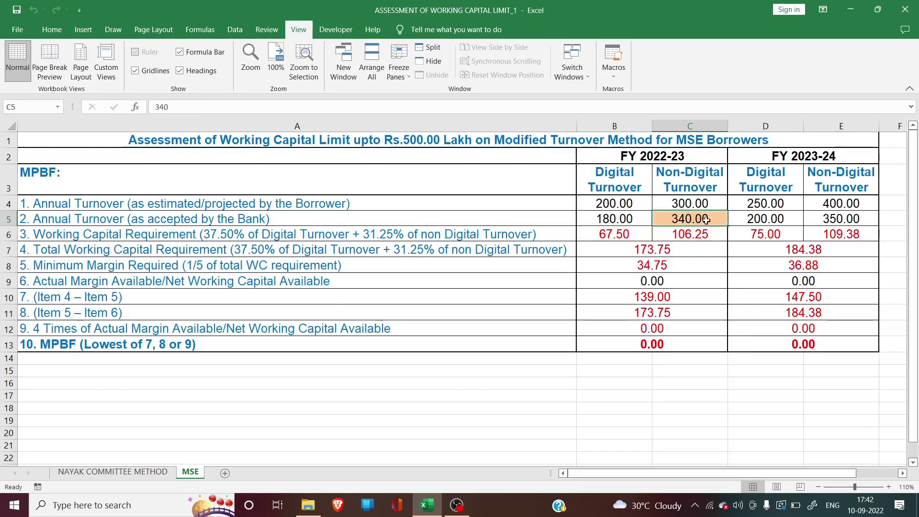
{"action": "type", "text": "240"}
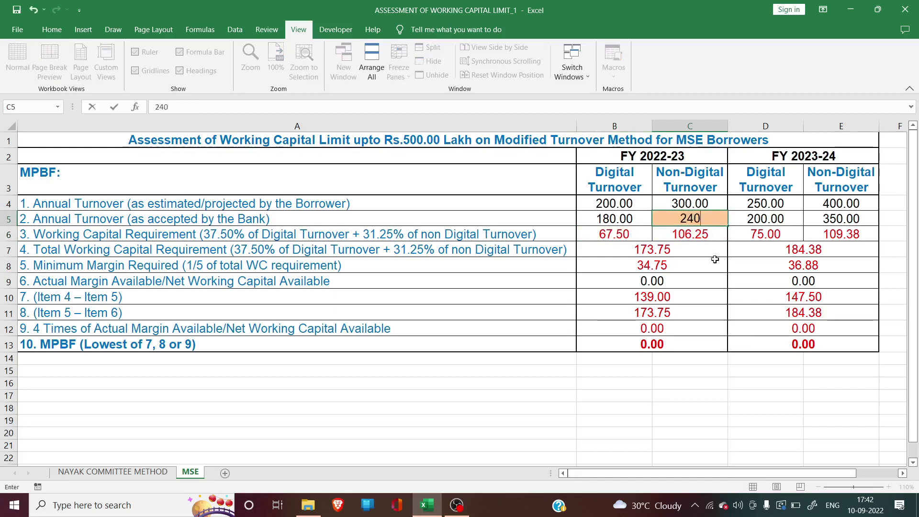
{"action": "key", "text": "Return"}
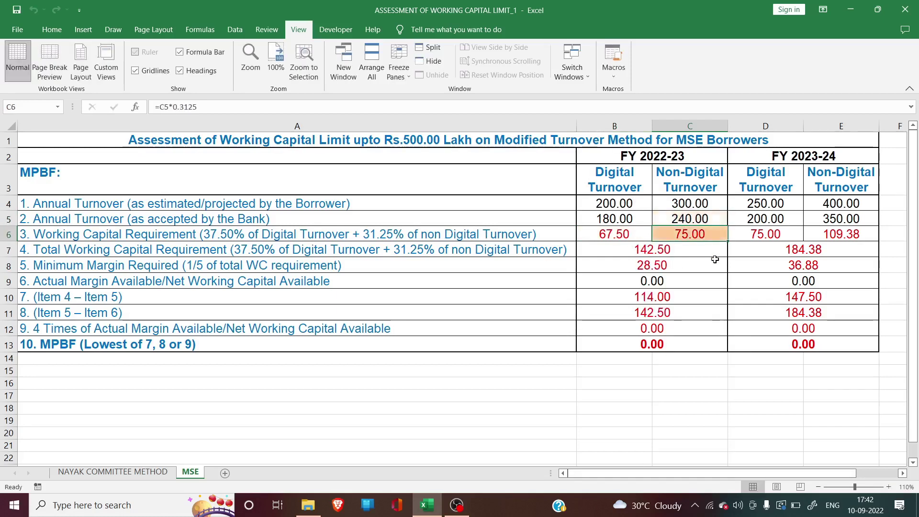
Step: Review the digital and non-digital working capital requirement formulas for FY 2022-23 and FY 2023-24 against the accepted turnover
{"action": "left_click", "coordinate": [701, 215]}
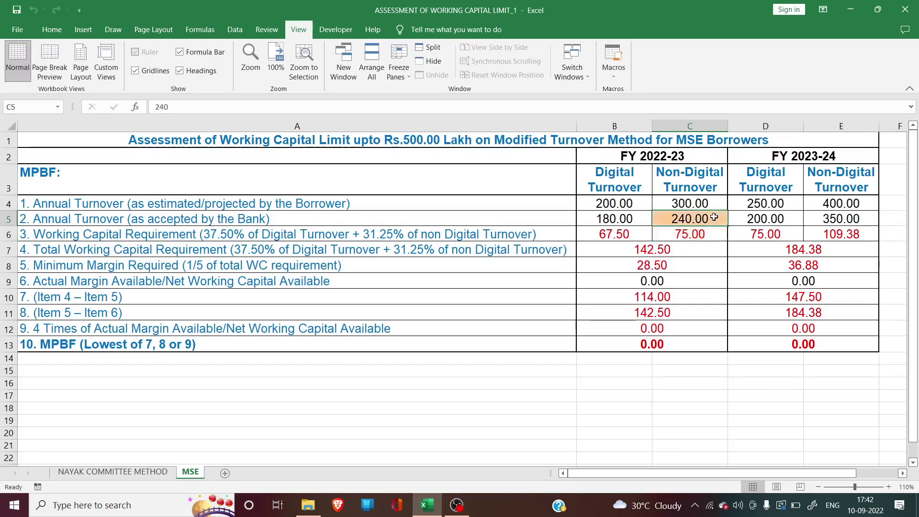
{"action": "left_click", "coordinate": [498, 234]}
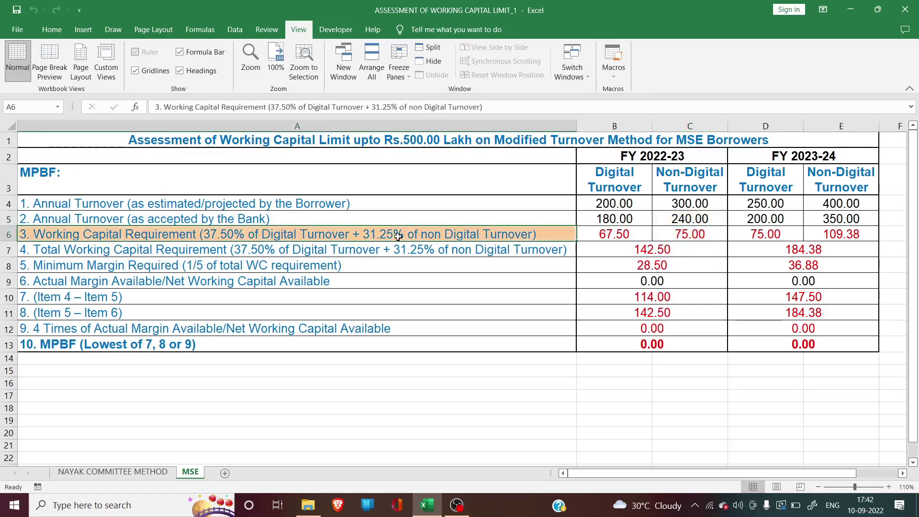
{"action": "left_click", "coordinate": [697, 236]}
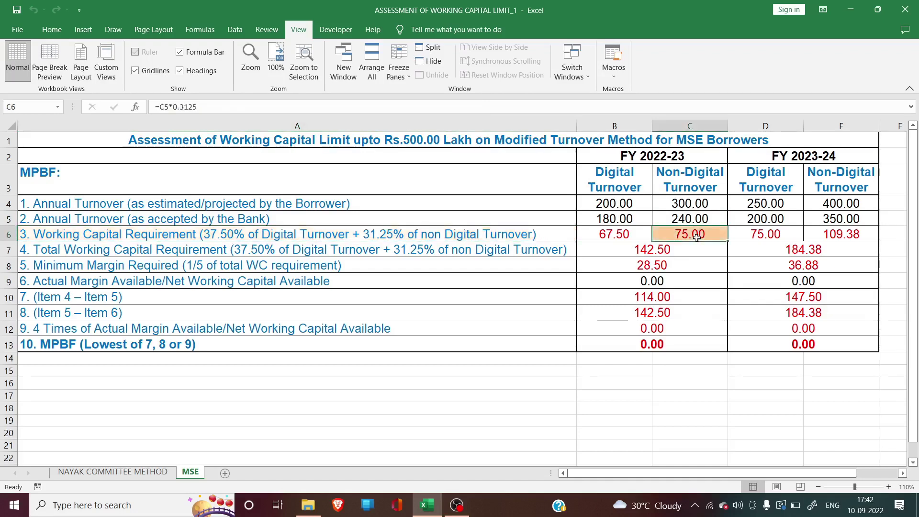
{"action": "left_click", "coordinate": [637, 237]}
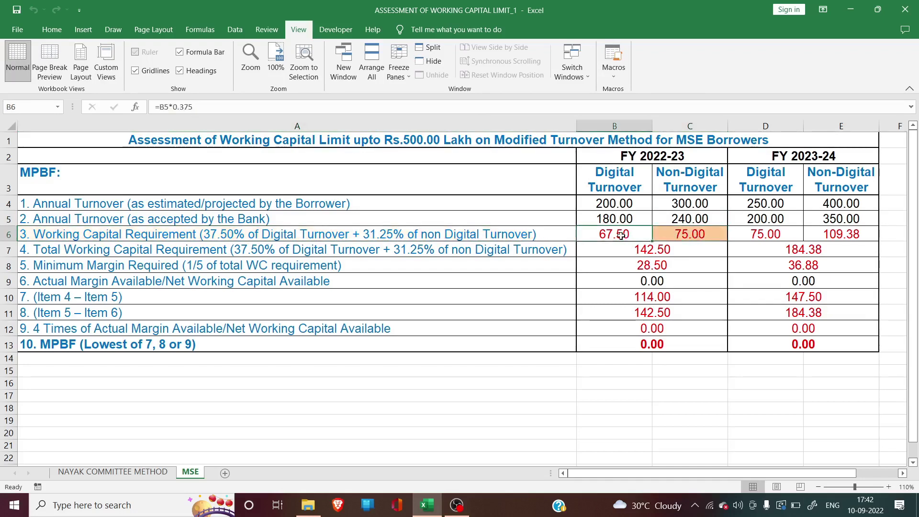
{"action": "left_click", "coordinate": [782, 231]}
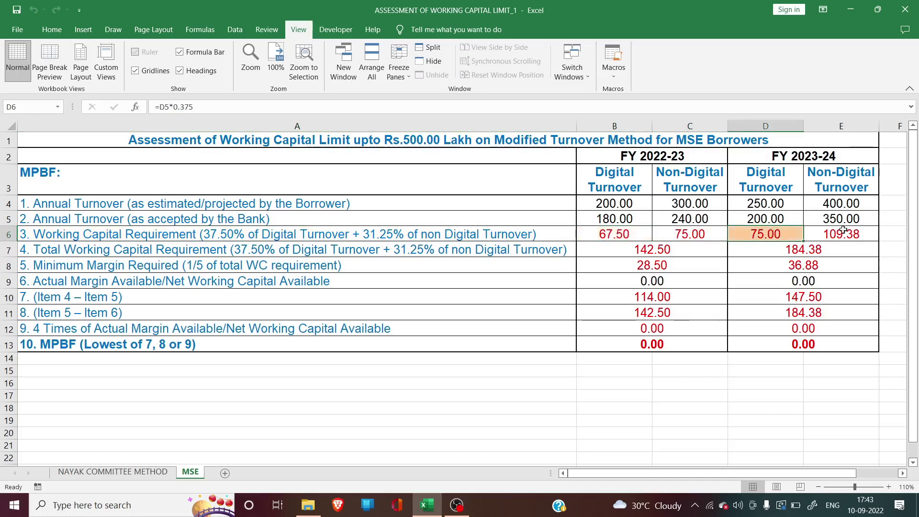
{"action": "left_click", "coordinate": [808, 236]}
{"action": "left_click", "coordinate": [775, 236]}
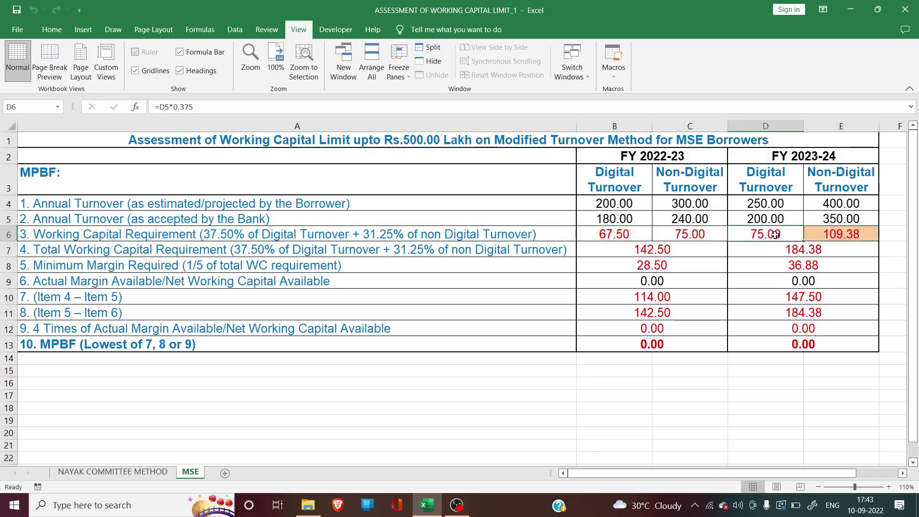
{"action": "left_click", "coordinate": [875, 233]}
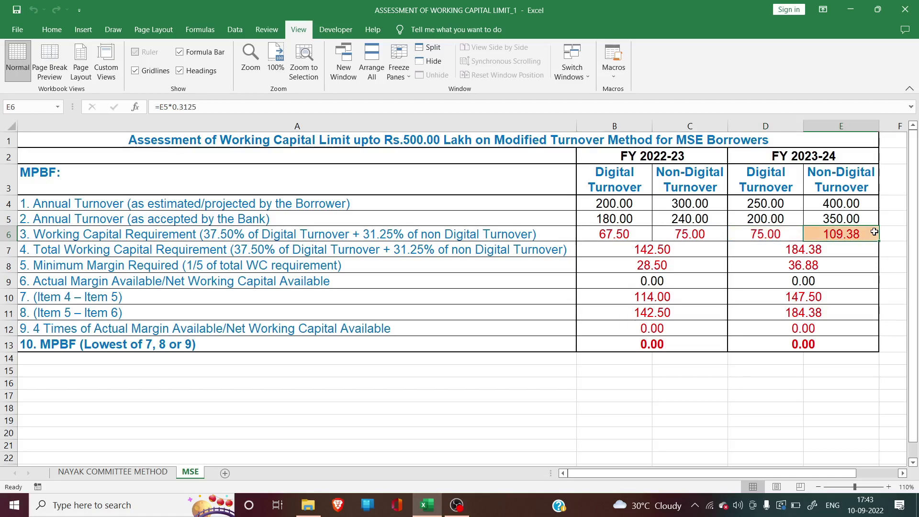
Step: Examine the total working capital requirement and the minimum margin of one fifth of it for both financial years
{"action": "left_click", "coordinate": [673, 248]}
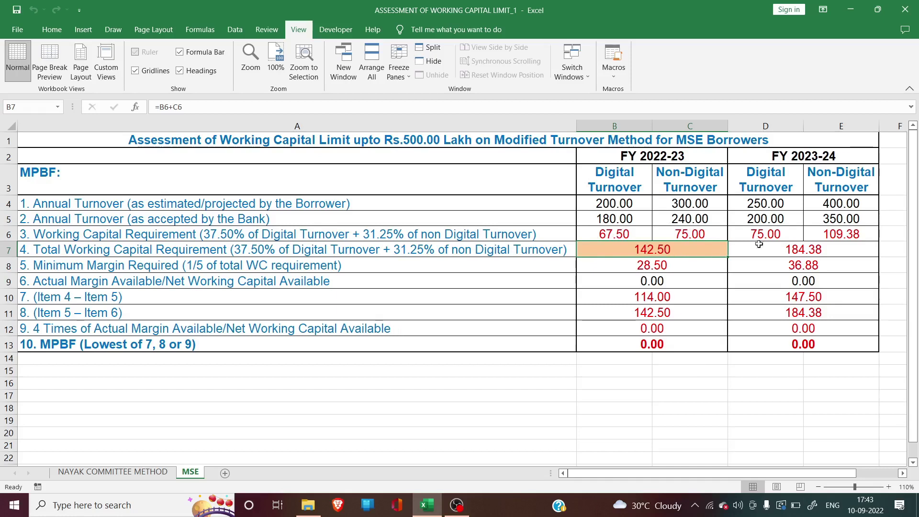
{"action": "left_click", "coordinate": [840, 250]}
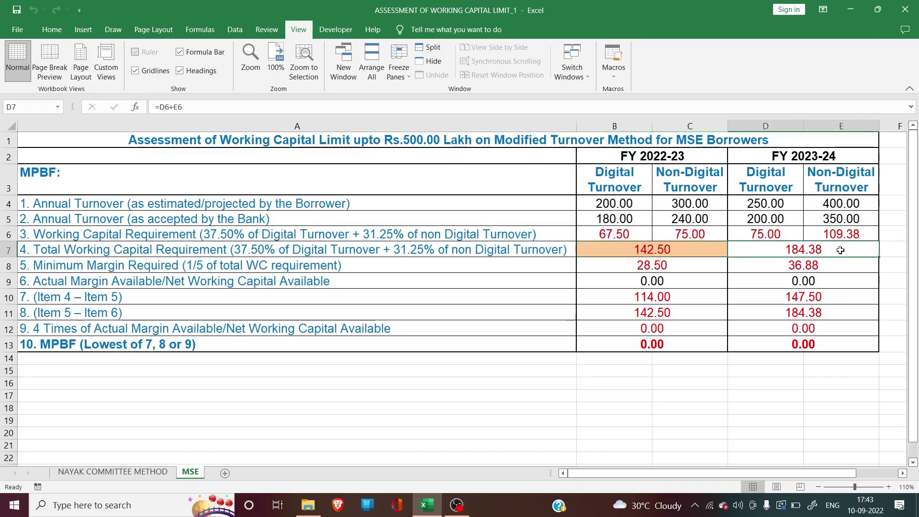
{"action": "left_click", "coordinate": [352, 267]}
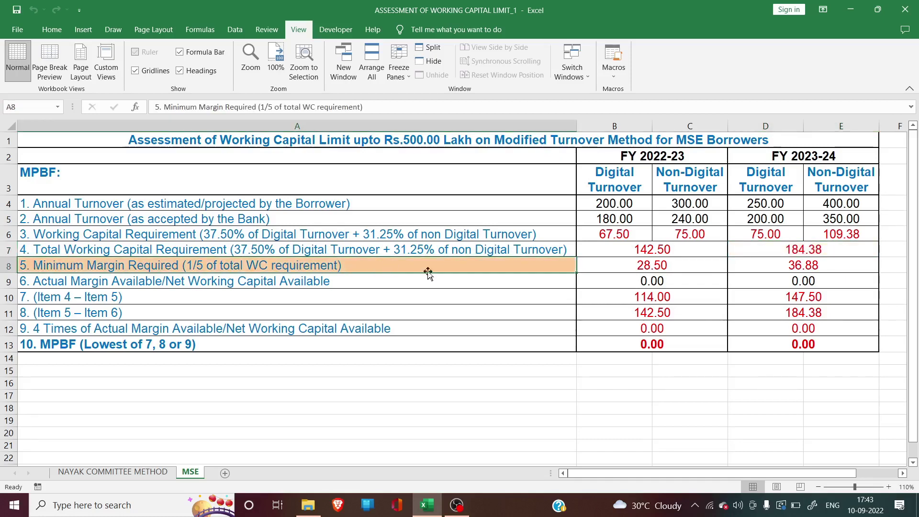
{"action": "left_click", "coordinate": [679, 249]}
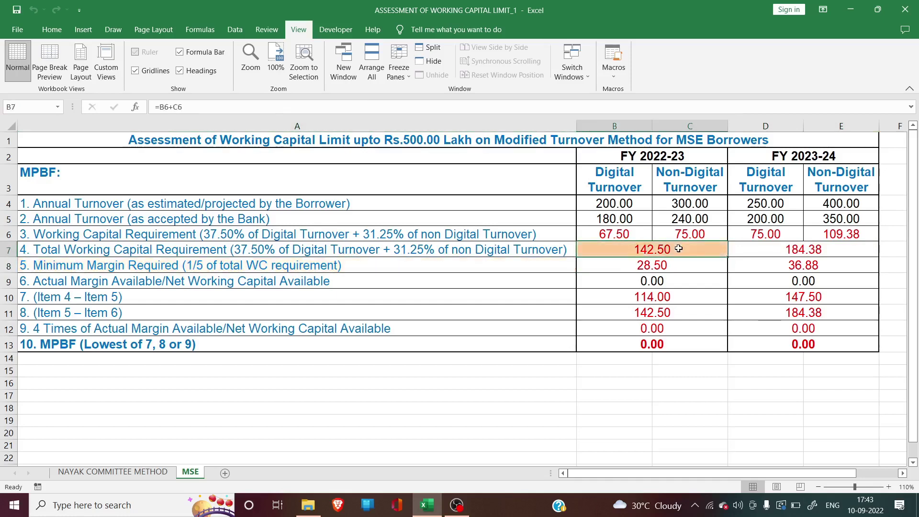
{"action": "left_click", "coordinate": [685, 266]}
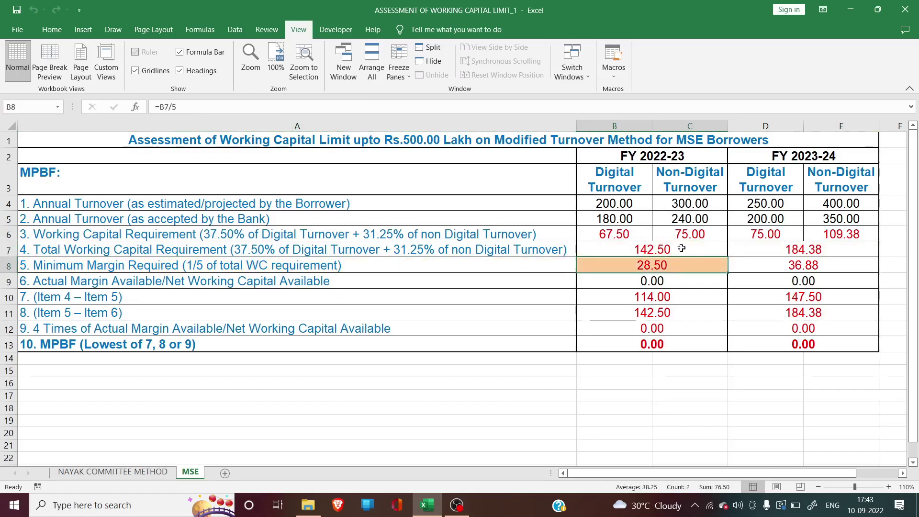
{"action": "left_click", "coordinate": [682, 248]}
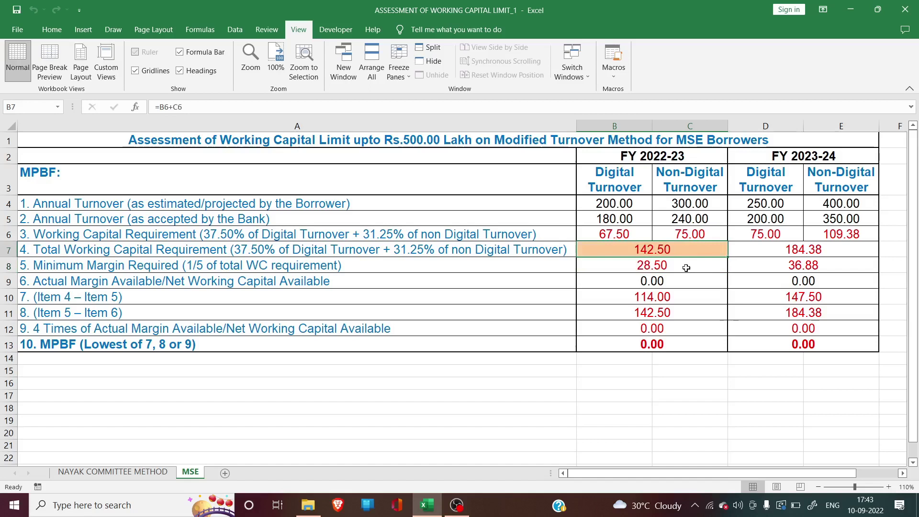
{"action": "left_click", "coordinate": [686, 268]}
{"action": "left_click", "coordinate": [819, 249]}
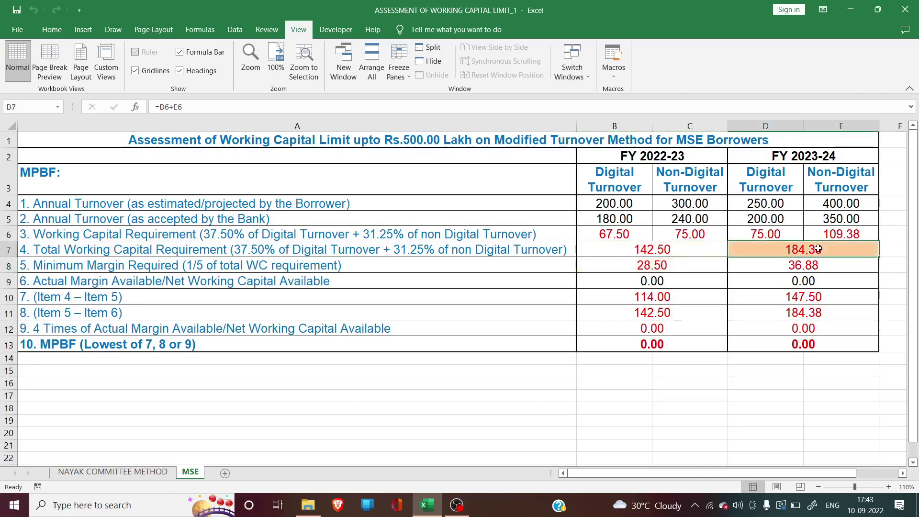
{"action": "left_click", "coordinate": [851, 263]}
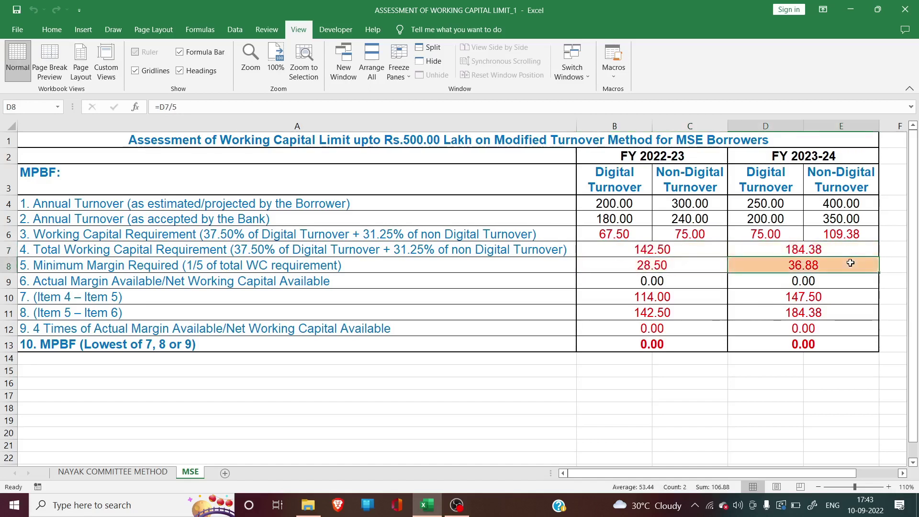
Step: Enter the actual margin/net working capital available as 25 for FY 2022-23 and 40 for FY 2023-24
{"action": "left_click", "coordinate": [346, 281]}
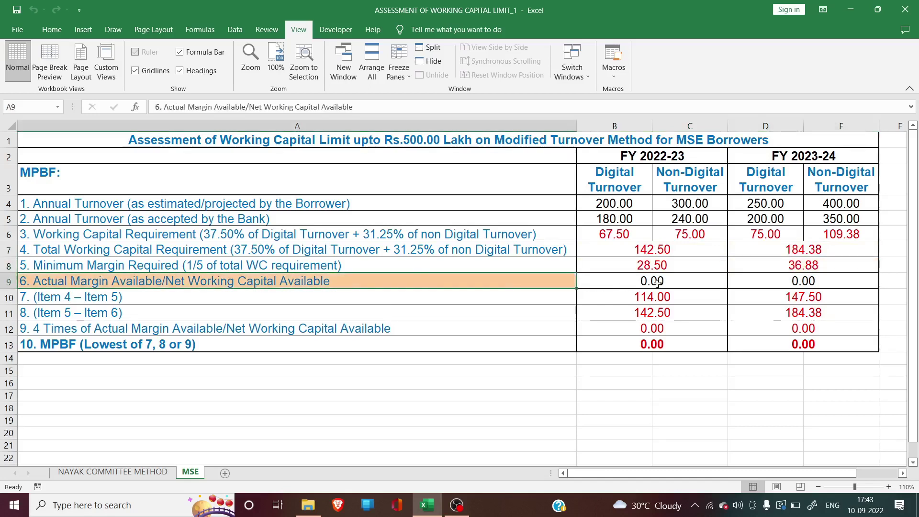
{"action": "left_click", "coordinate": [697, 279]}
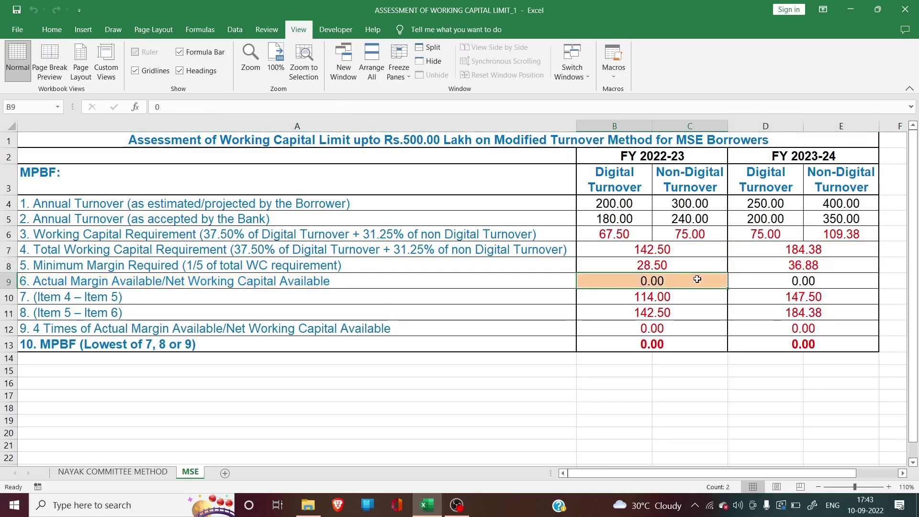
{"action": "type", "text": "25"}
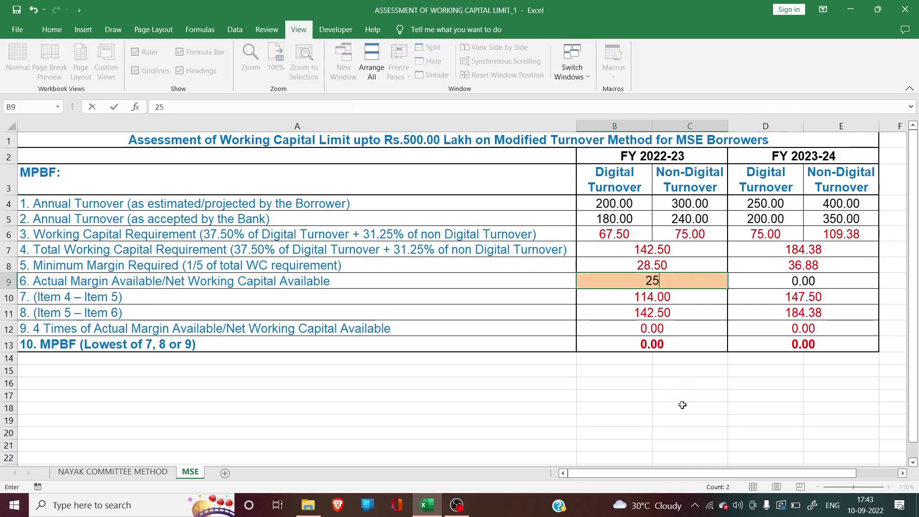
{"action": "key", "text": "Tab"}
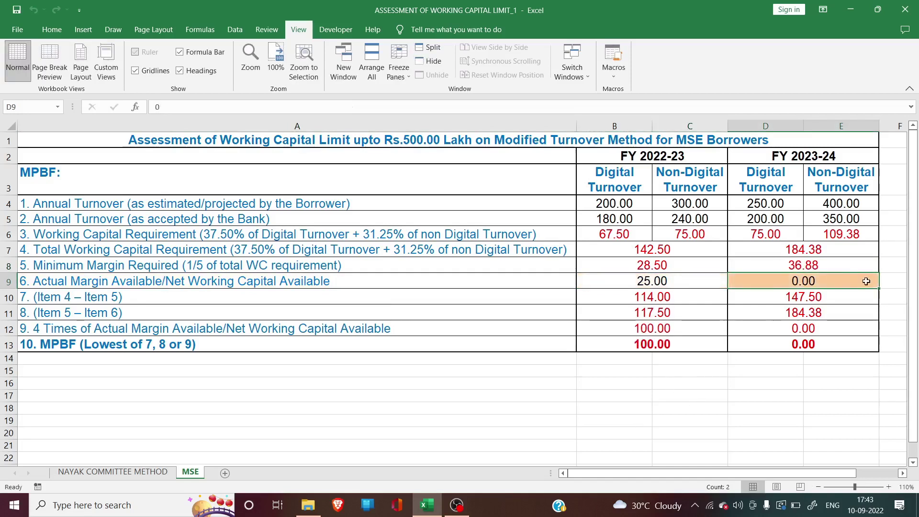
{"action": "type", "text": "40"}
{"action": "key", "text": "Return"}
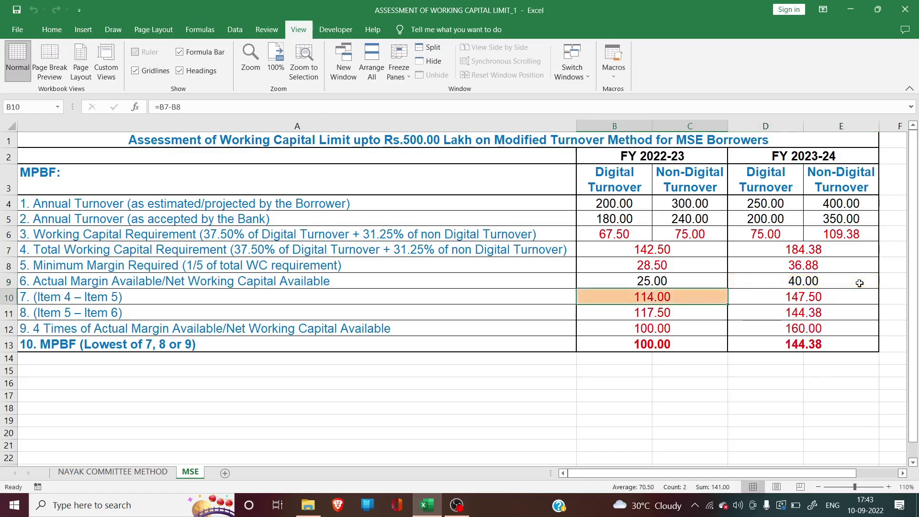
Step: Examine item 7, the total working capital requirement less the minimum margin required, for FY 2022-23 and FY 2023-24
{"action": "left_click", "coordinate": [258, 297]}
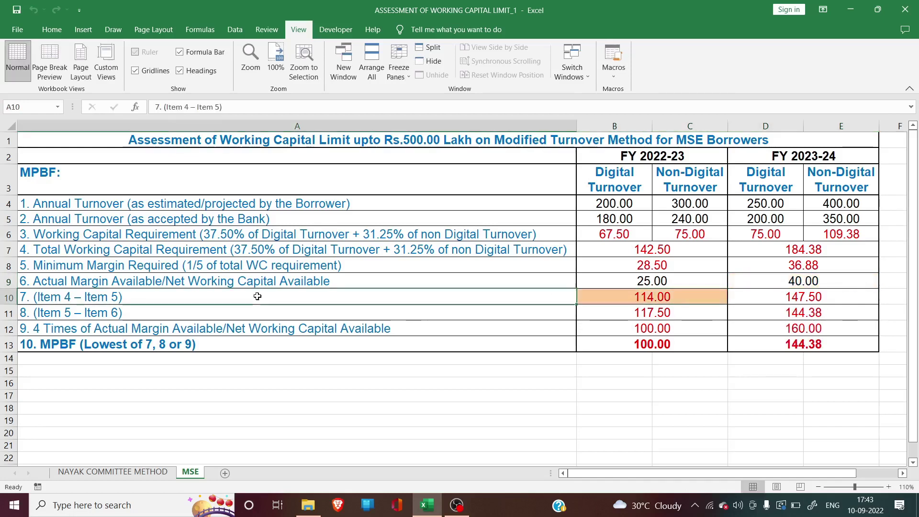
{"action": "left_click", "coordinate": [702, 299]}
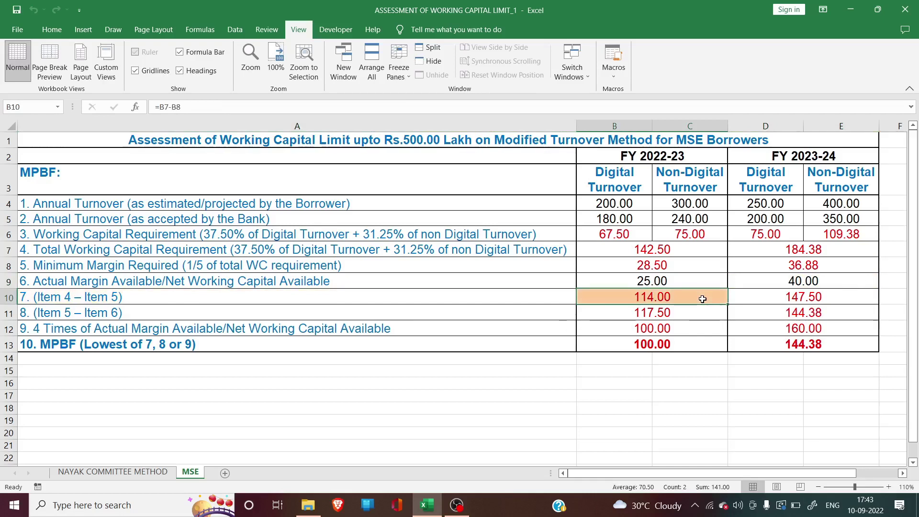
{"action": "left_click", "coordinate": [684, 249]}
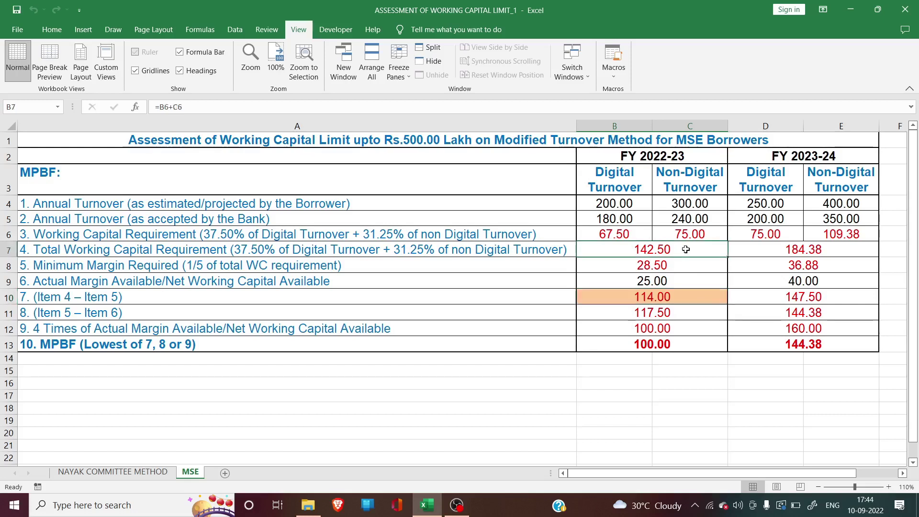
{"action": "left_click", "coordinate": [685, 264]}
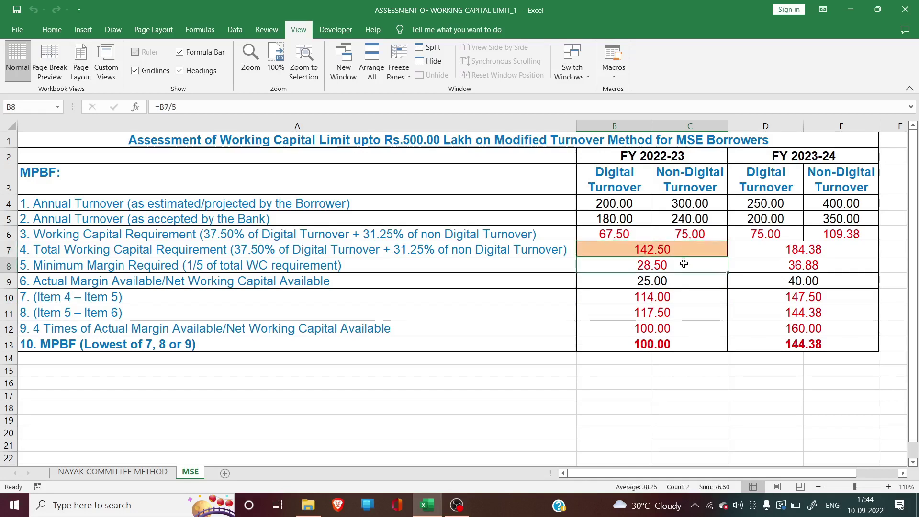
{"action": "left_click", "coordinate": [685, 296]}
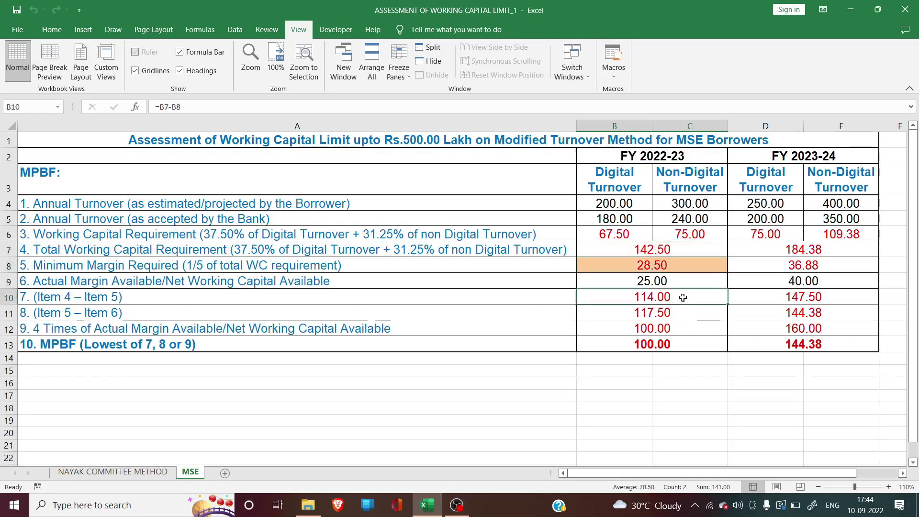
{"action": "left_click", "coordinate": [838, 294]}
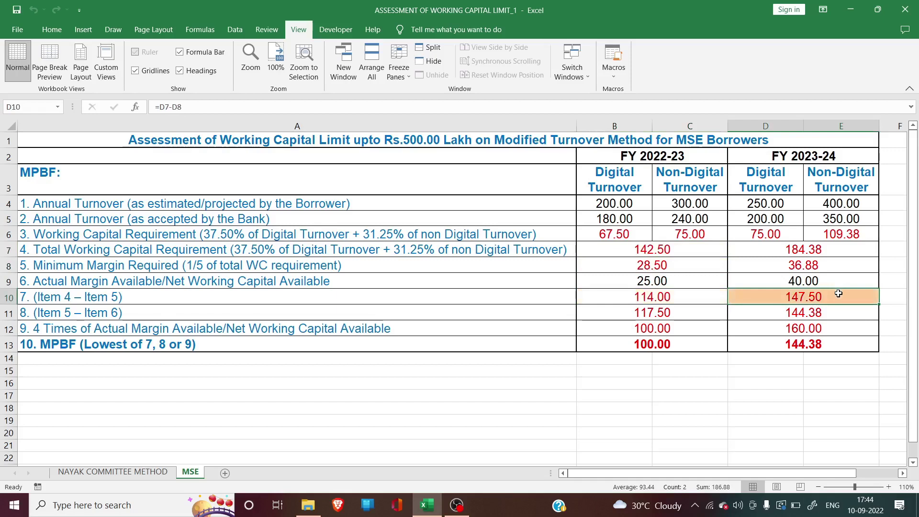
Step: Examine item 8, checking the total working capital requirement less the actual margin available for both financial years
{"action": "left_click", "coordinate": [252, 311]}
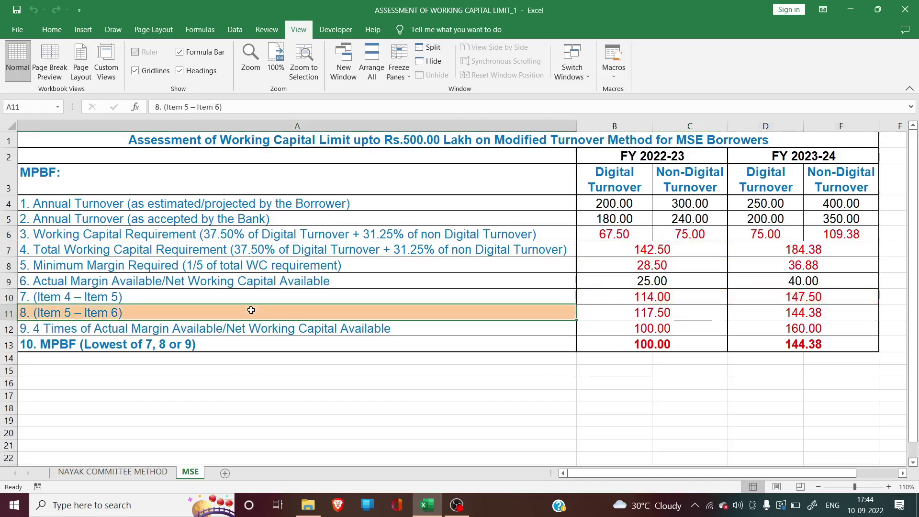
{"action": "left_click", "coordinate": [691, 248]}
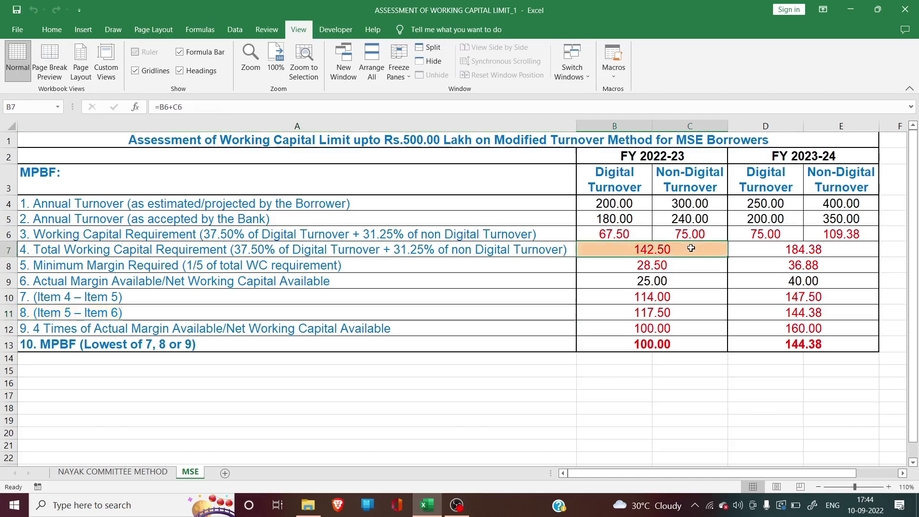
{"action": "left_click", "coordinate": [687, 282]}
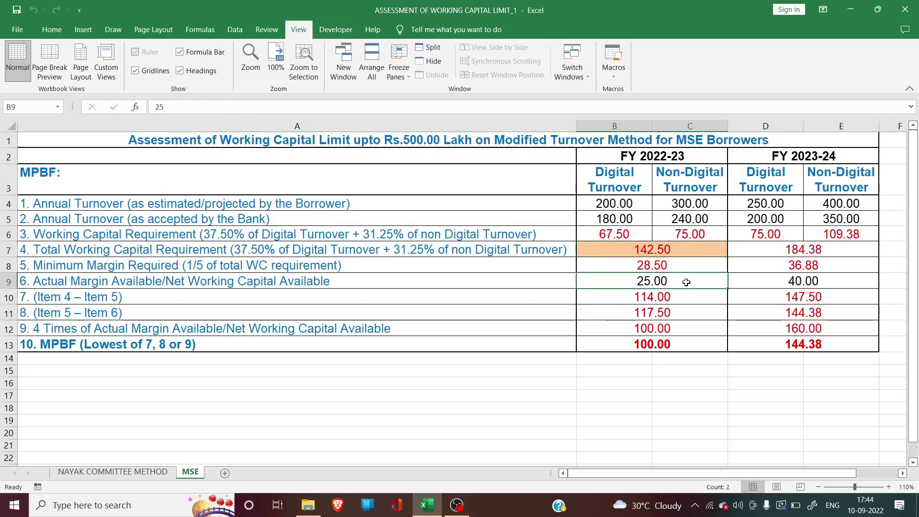
{"action": "left_click", "coordinate": [690, 315]}
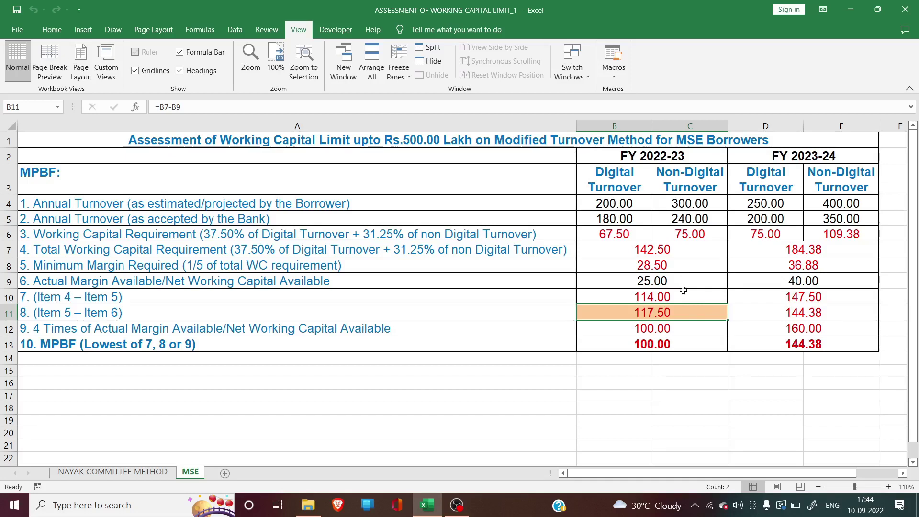
{"action": "left_click", "coordinate": [839, 248]}
{"action": "left_click", "coordinate": [837, 281]}
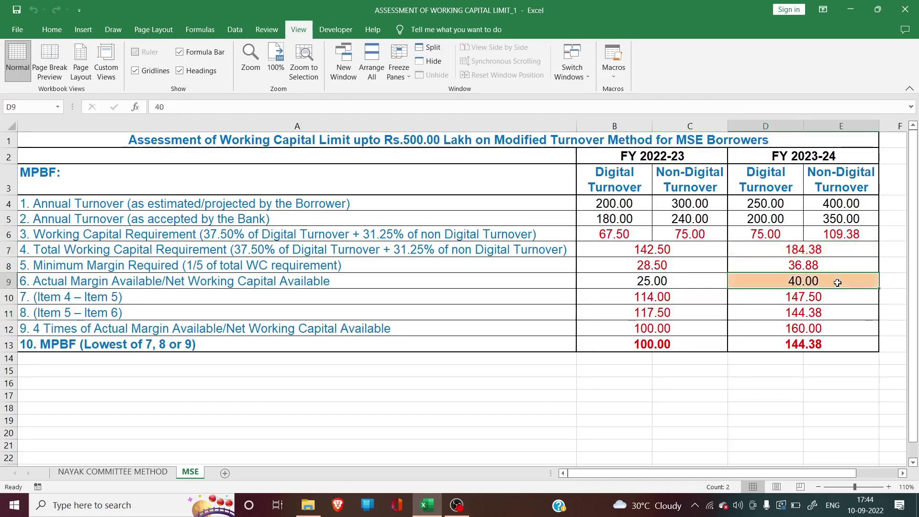
{"action": "left_click", "coordinate": [838, 310], "text": "ctrl"}
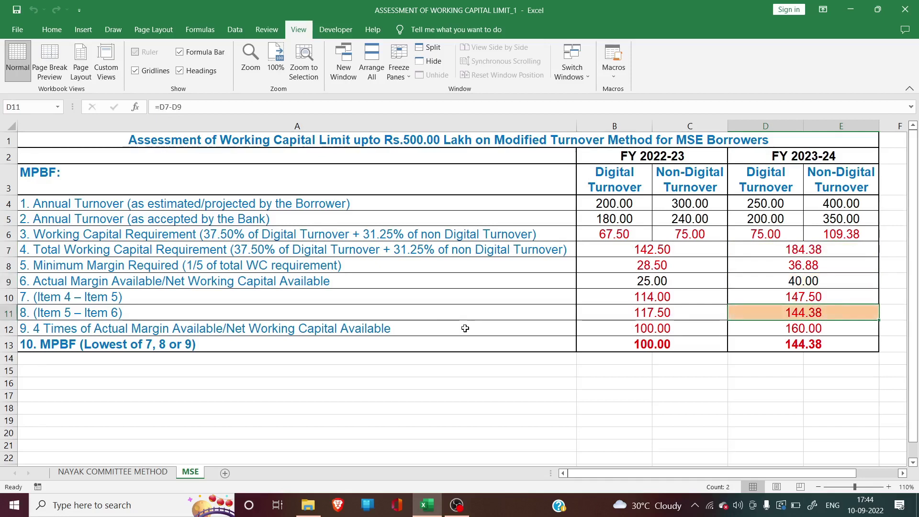
Step: Examine item 9, four times the actual margin/net working capital available, against item 6 for both financial years
{"action": "left_click", "coordinate": [440, 326]}
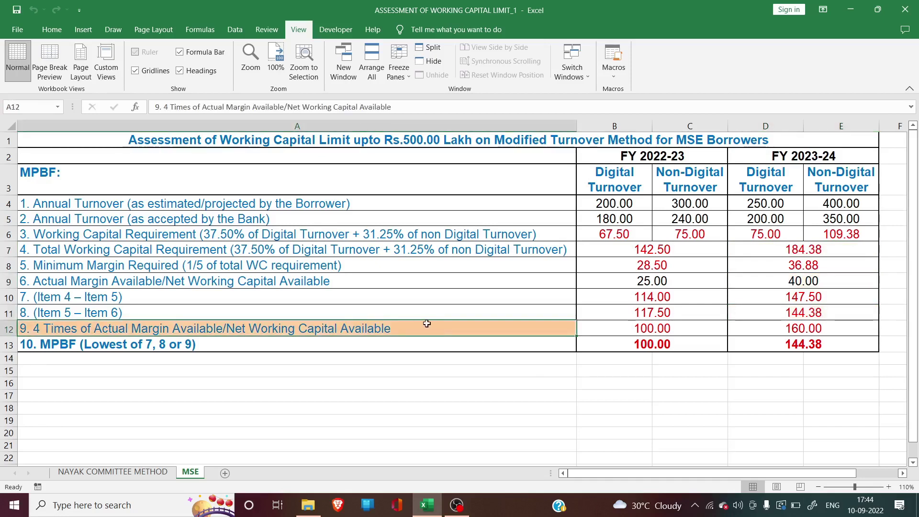
{"action": "left_click", "coordinate": [693, 280]}
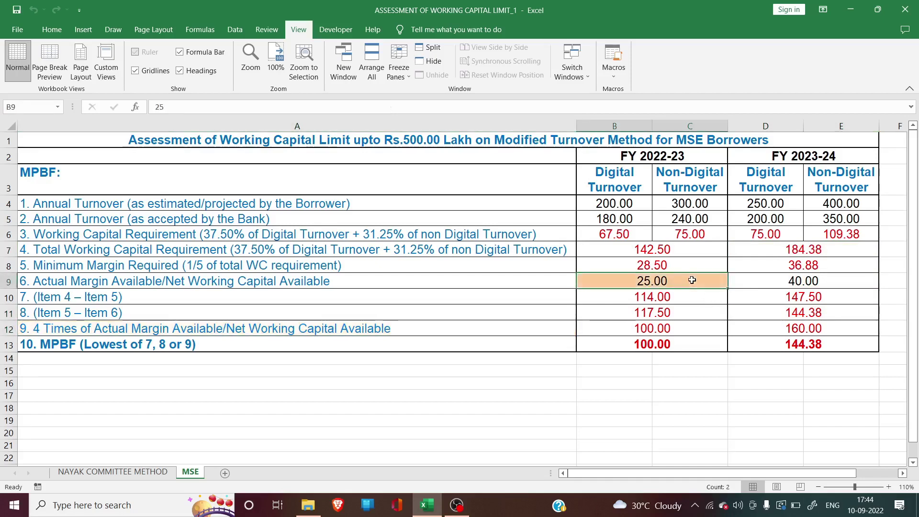
{"action": "left_click", "coordinate": [680, 329]}
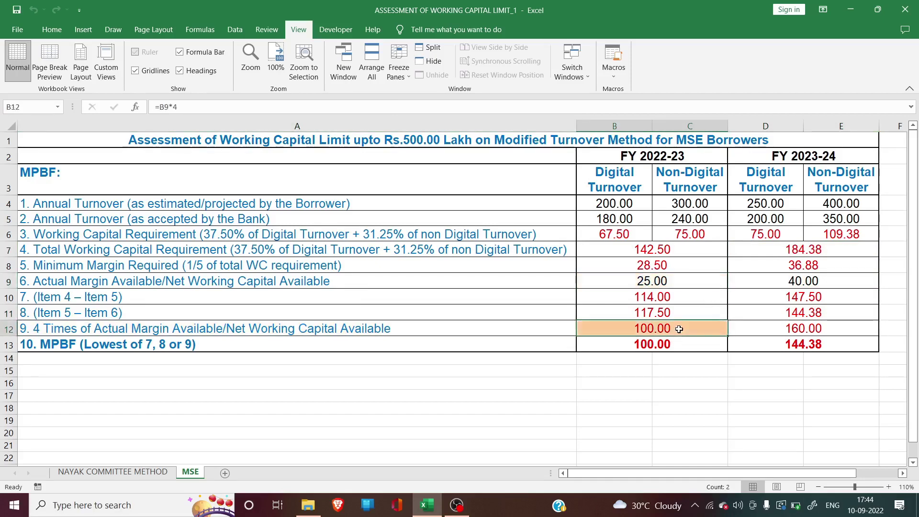
{"action": "left_click", "coordinate": [845, 281]}
{"action": "left_click", "coordinate": [843, 328]}
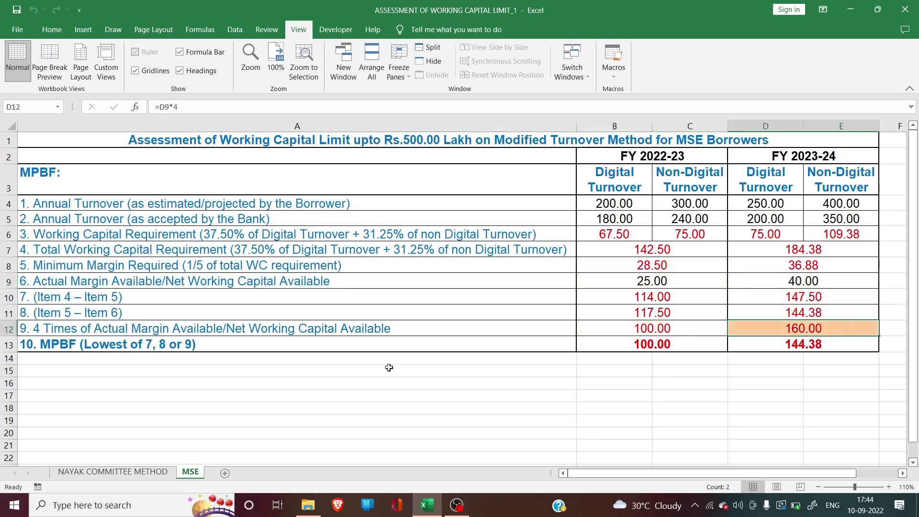
Step: Review the MPBF for FY 2022-23 and FY 2023-24 as the lowest of items 7, 8 and 9
{"action": "left_click", "coordinate": [402, 342]}
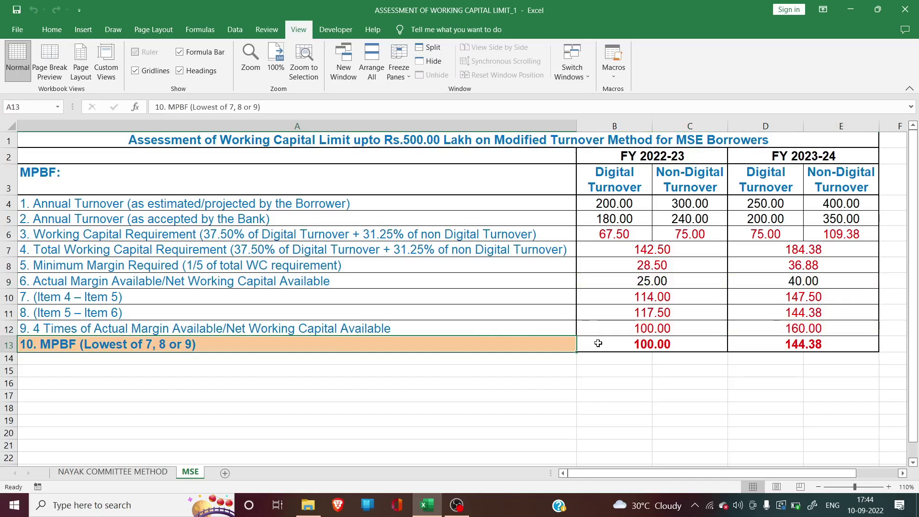
{"action": "left_click", "coordinate": [714, 342]}
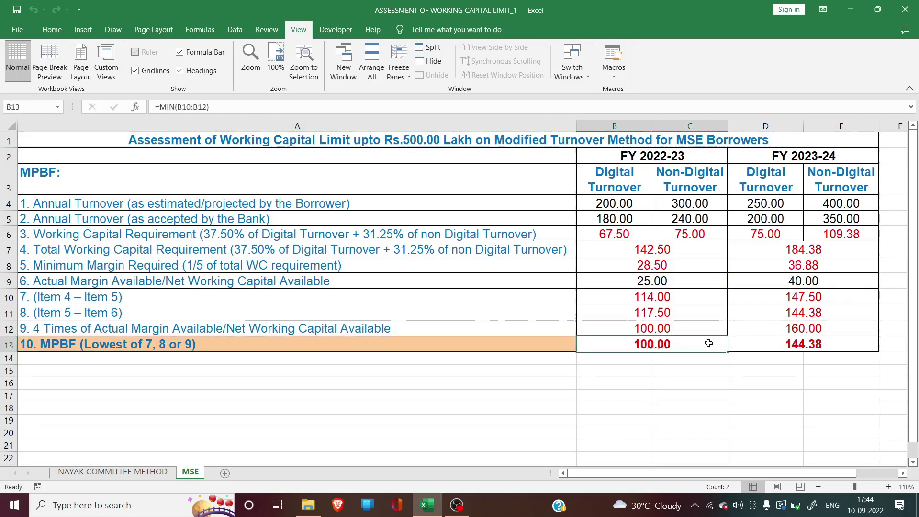
{"action": "left_click", "coordinate": [693, 297]}
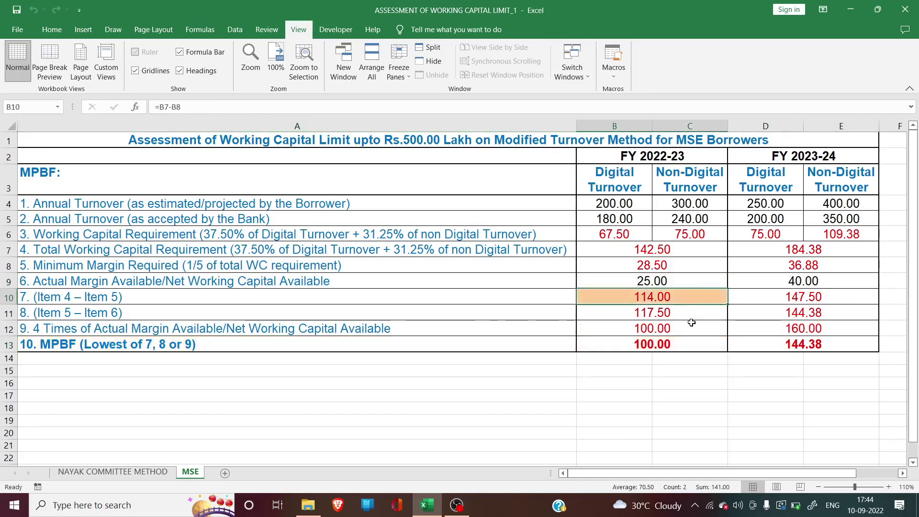
{"action": "left_click", "coordinate": [688, 318]}
{"action": "left_click", "coordinate": [683, 327]}
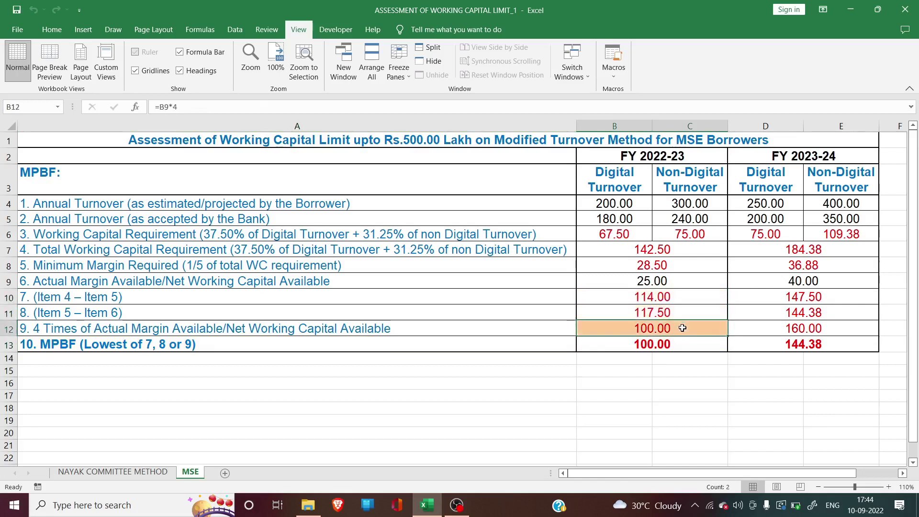
{"action": "left_click", "coordinate": [678, 343]}
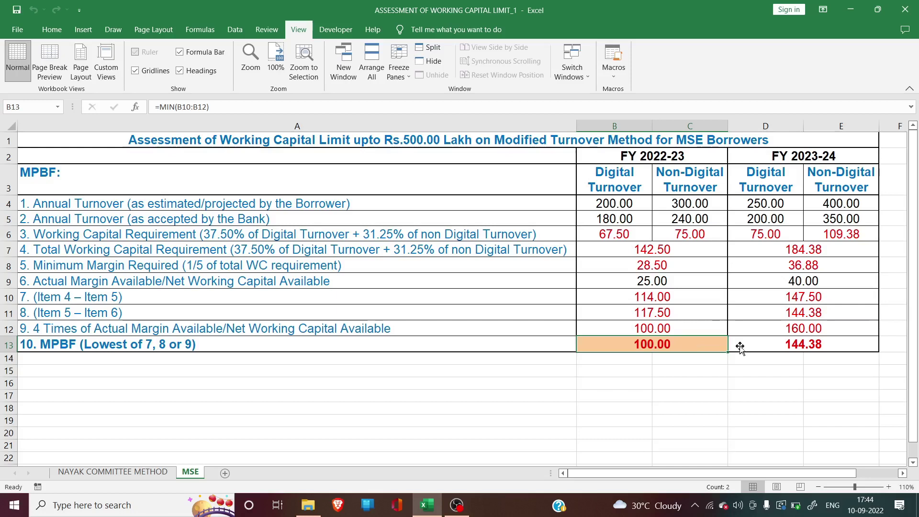
{"action": "left_click", "coordinate": [849, 342]}
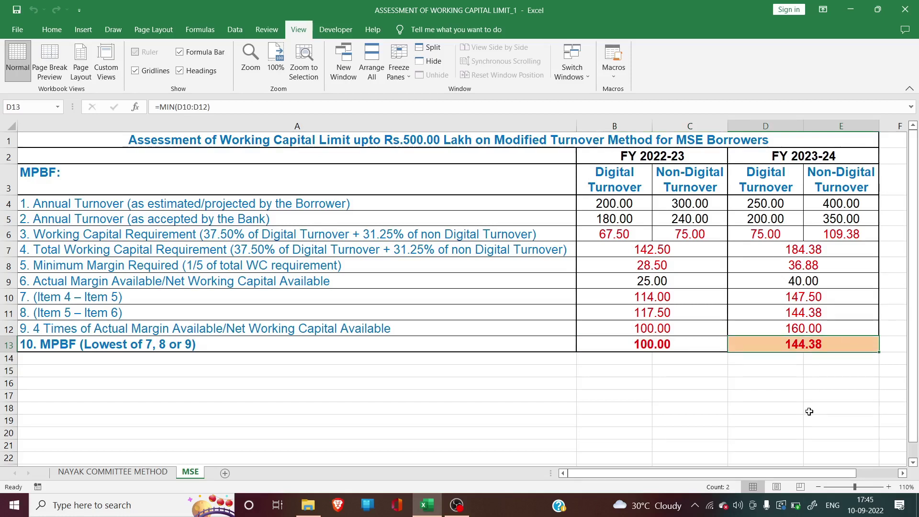
{"action": "left_click", "coordinate": [692, 346]}
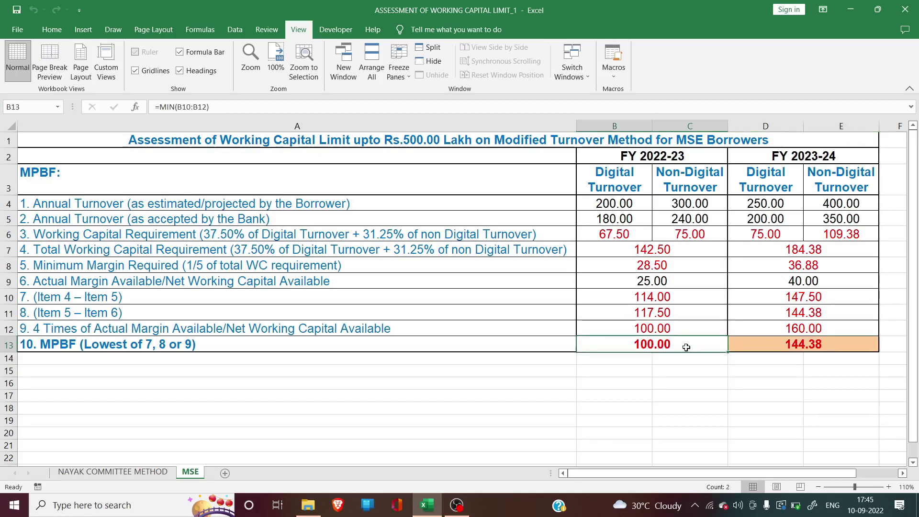
{"action": "left_click", "coordinate": [834, 344]}
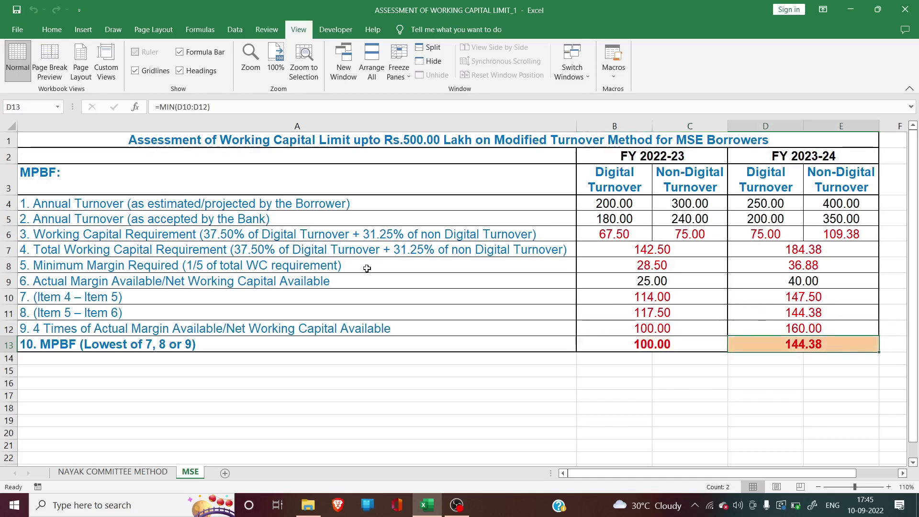
{"action": "left_click", "coordinate": [683, 155]}
{"action": "left_click", "coordinate": [802, 152]}
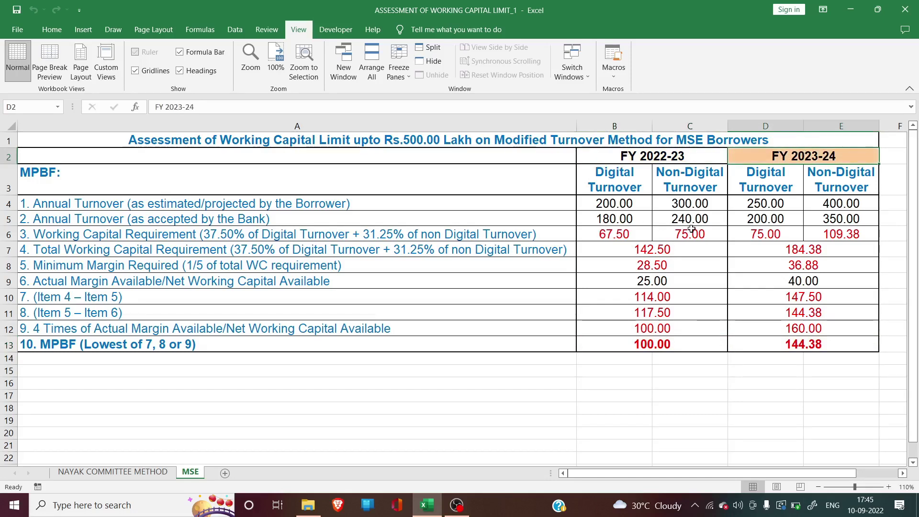
{"action": "left_click", "coordinate": [603, 360]}
{"action": "left_click", "coordinate": [681, 363]}
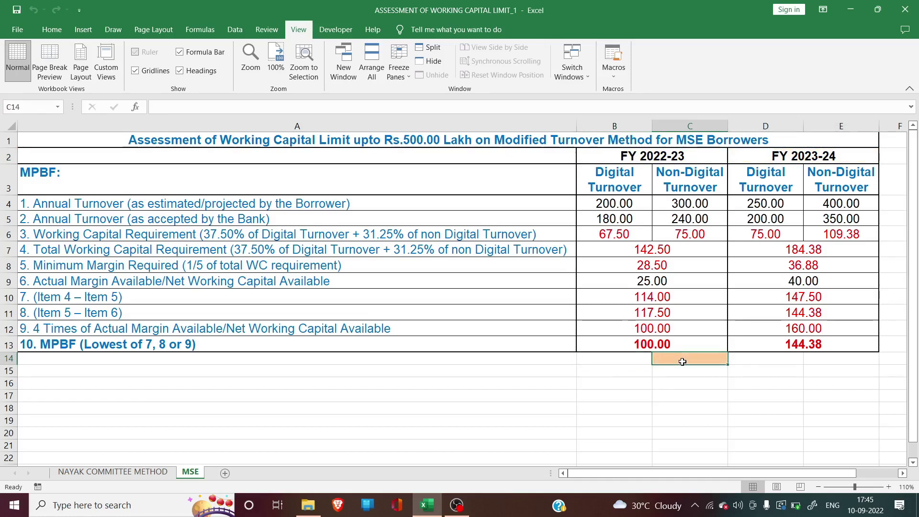
{"action": "left_click", "coordinate": [763, 365]}
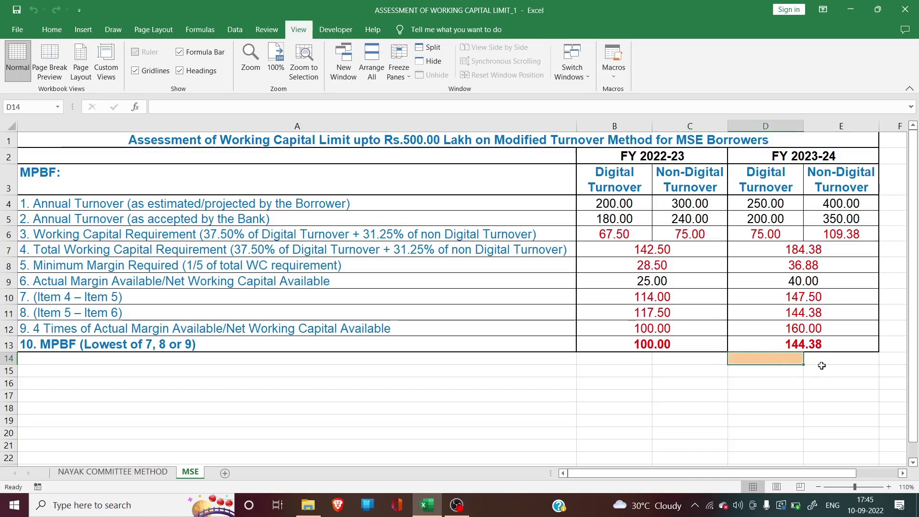
{"action": "left_click", "coordinate": [841, 360]}
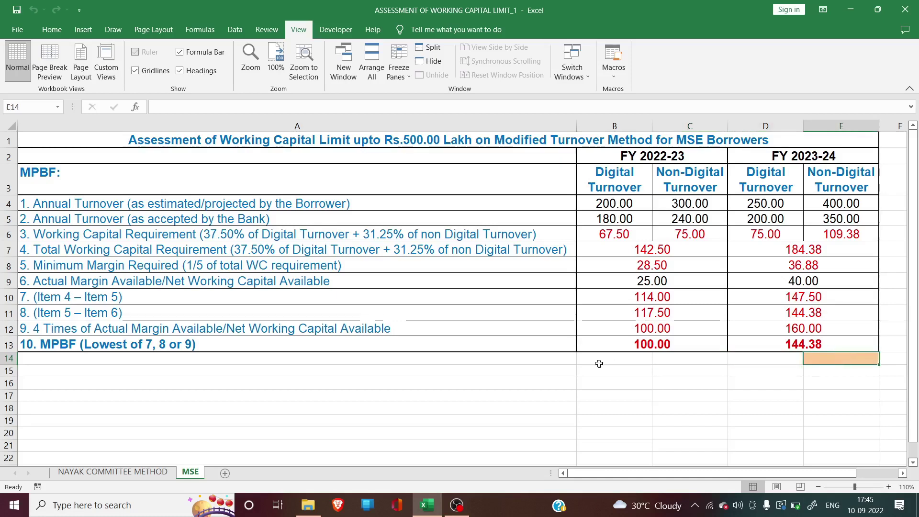
{"action": "left_click", "coordinate": [575, 358]}
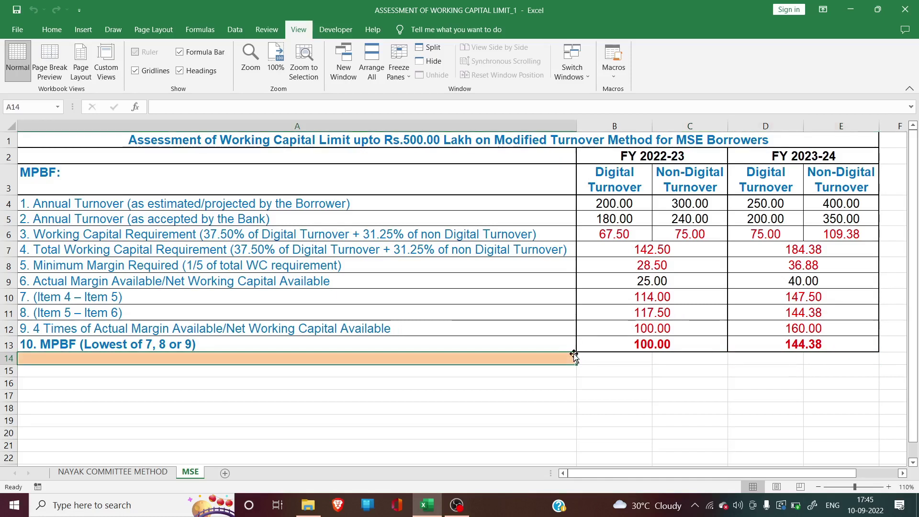